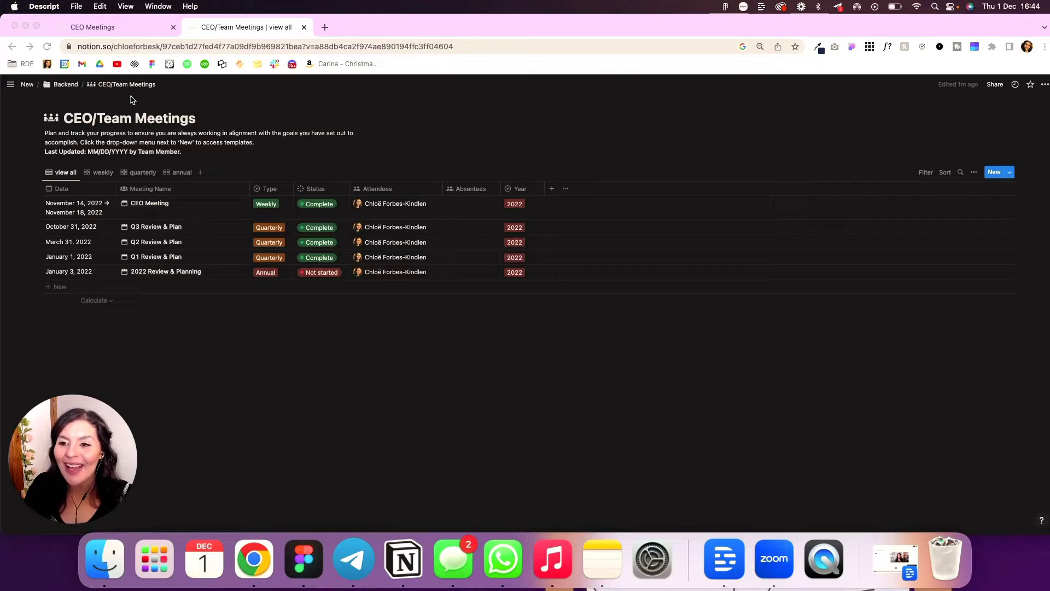
Leave the CEO Meetings page for the CEO/Team Meetings database and show its New-page templates.
left_click(113, 32)
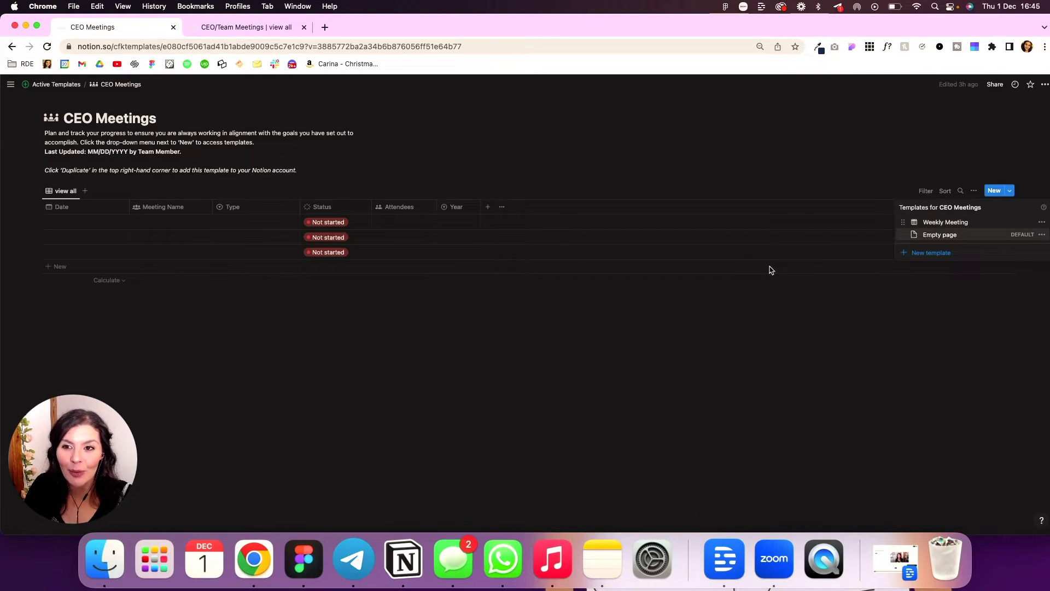
left_click(254, 27)
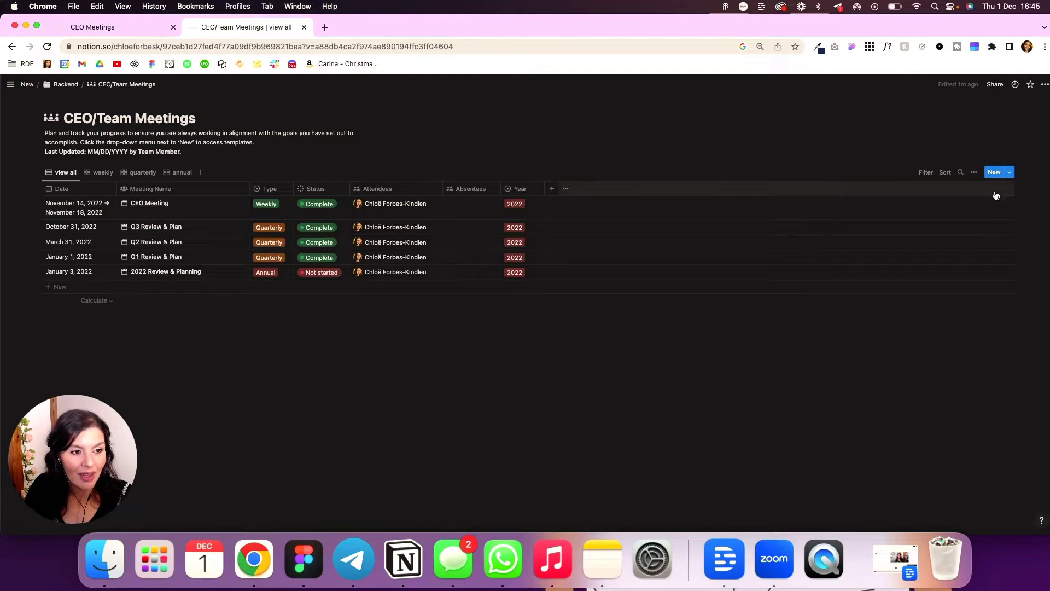
left_click(1011, 172)
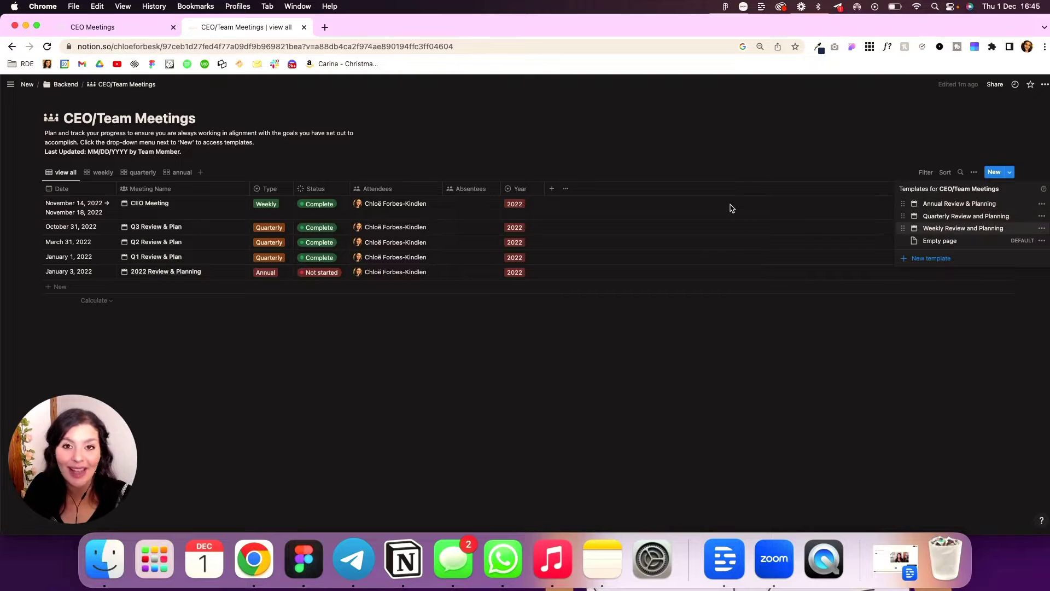
Create a Weekly Review and Planning page from the template and scroll through its sections.
left_click(954, 229)
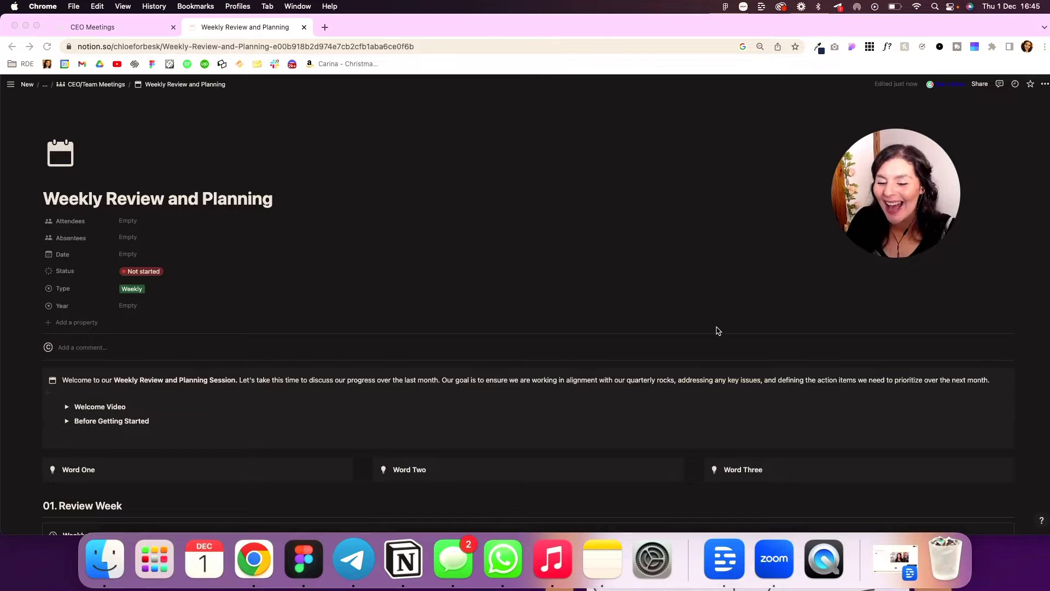
scroll(719, 331, "down", 5)
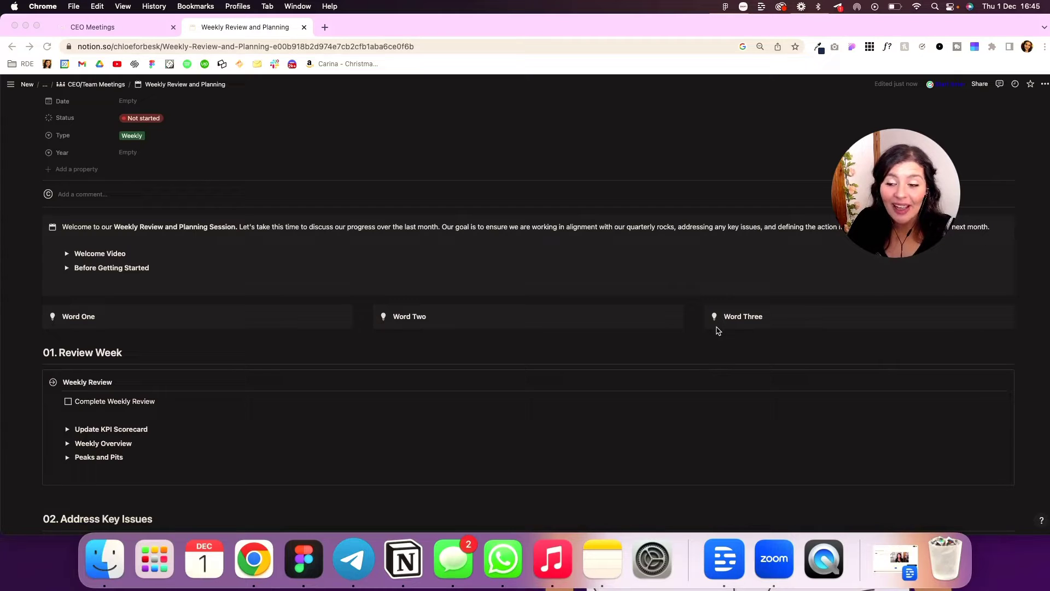
scroll(718, 331, "down", 2)
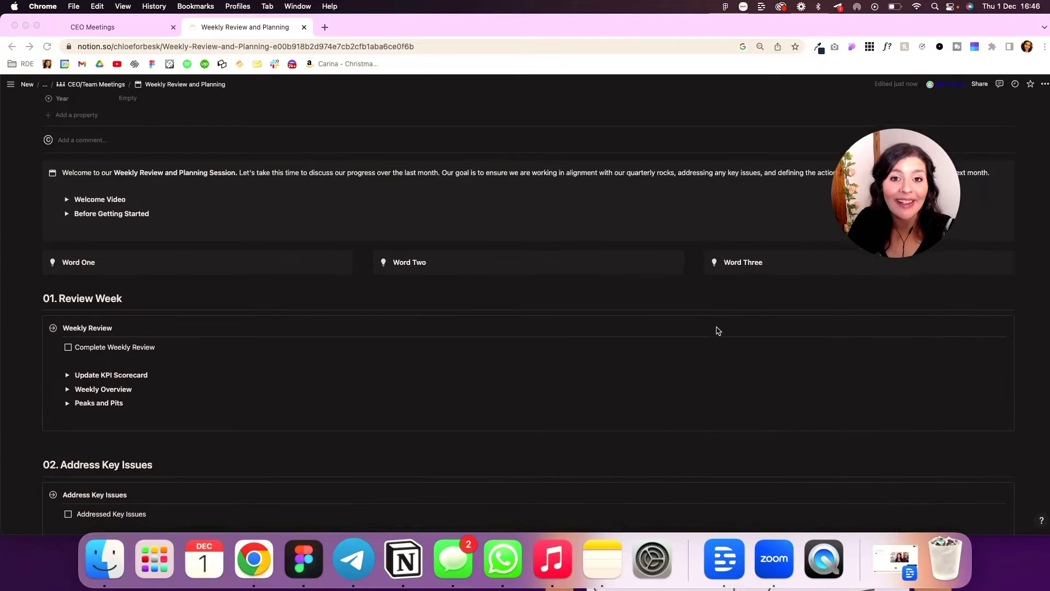
scroll(718, 331, "up", 2)
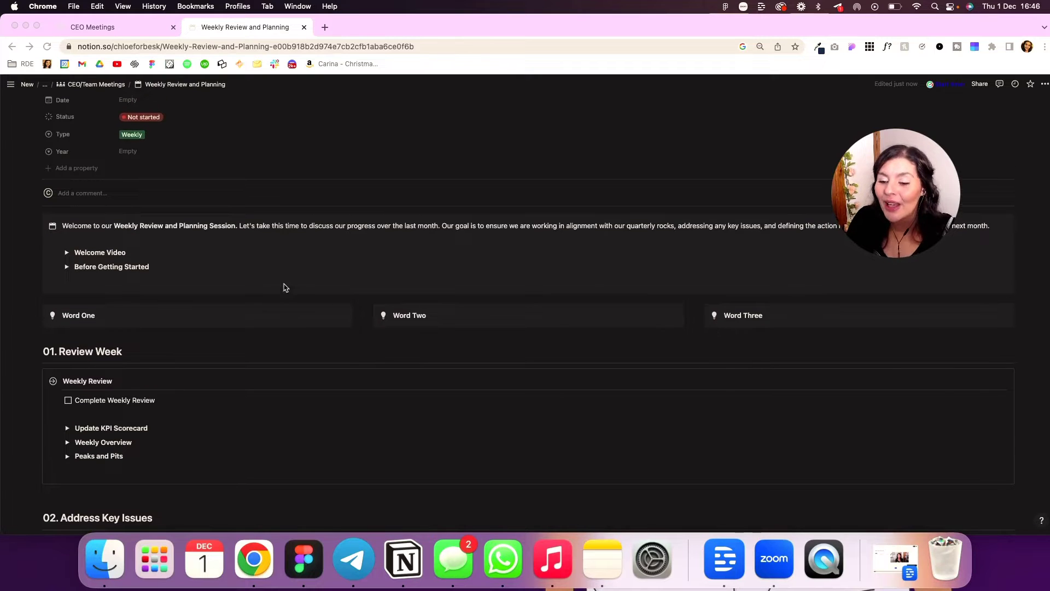
left_click(67, 254)
left_click(67, 254)
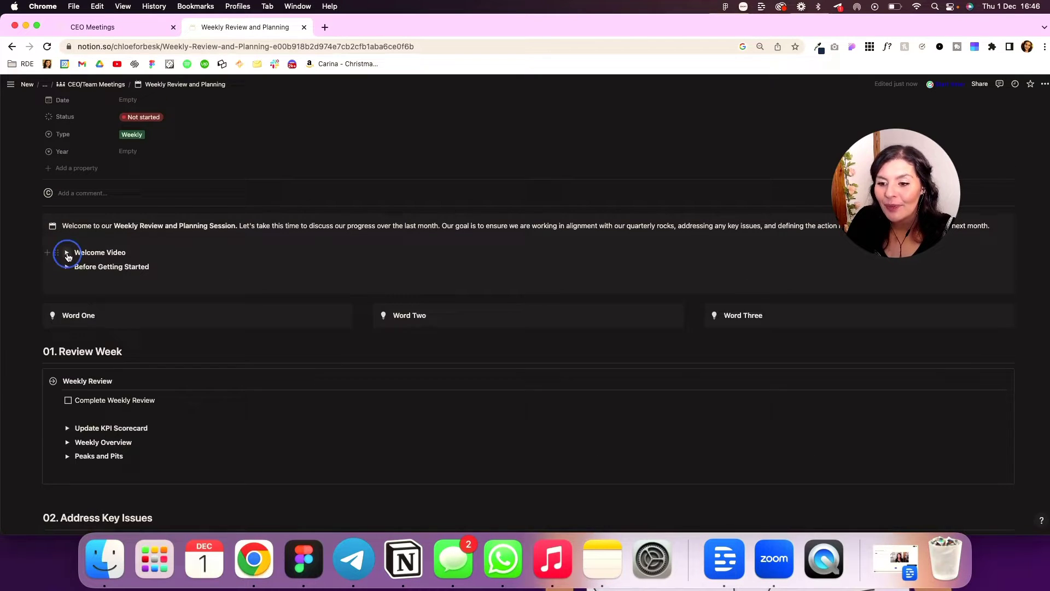
left_click(67, 254)
left_click(66, 253)
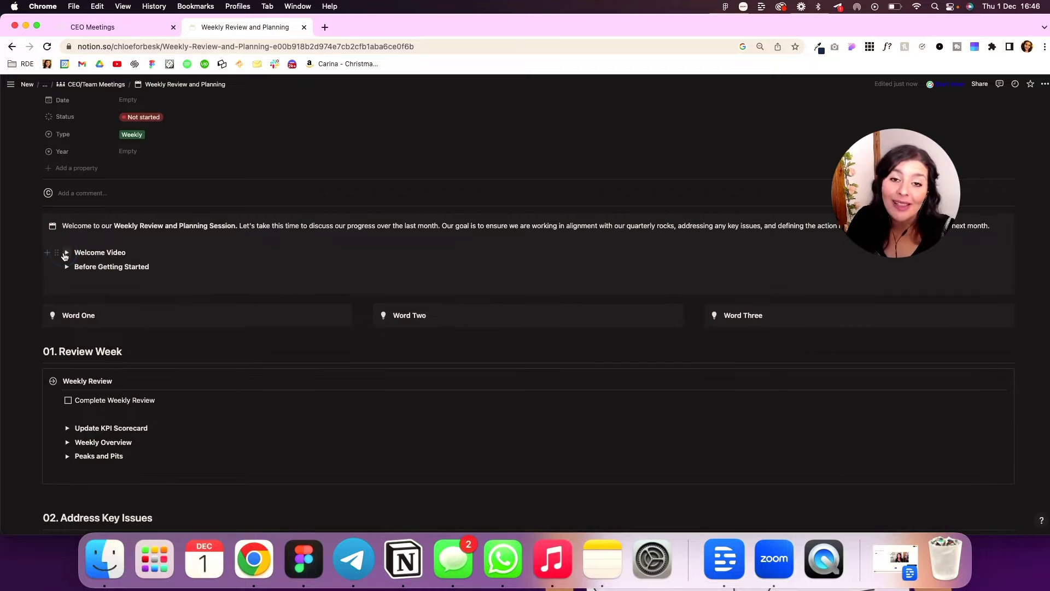
left_click(67, 268)
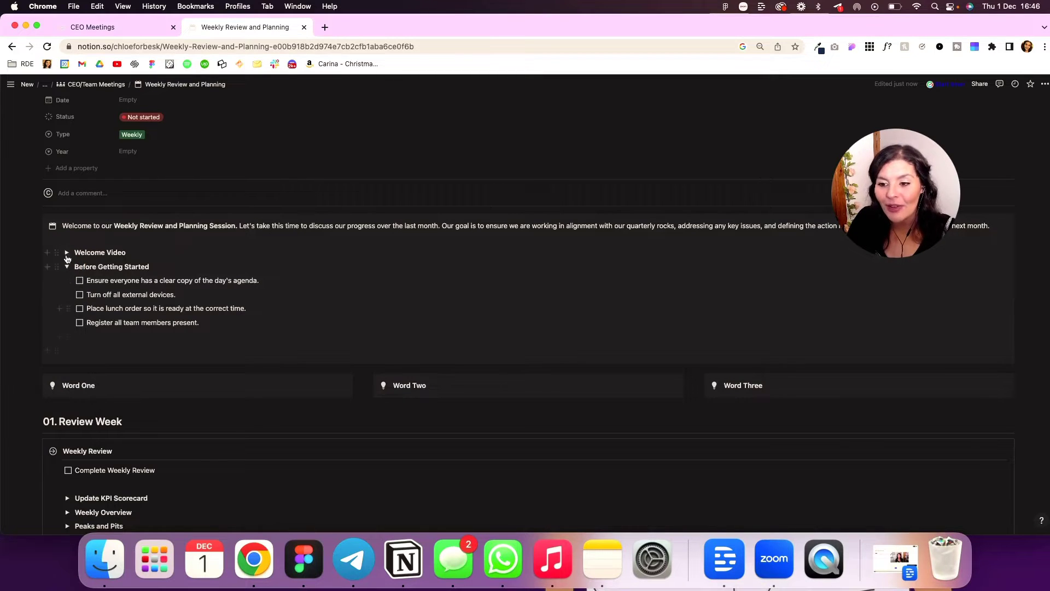
left_click(67, 266)
scroll(66, 268, "down", 2)
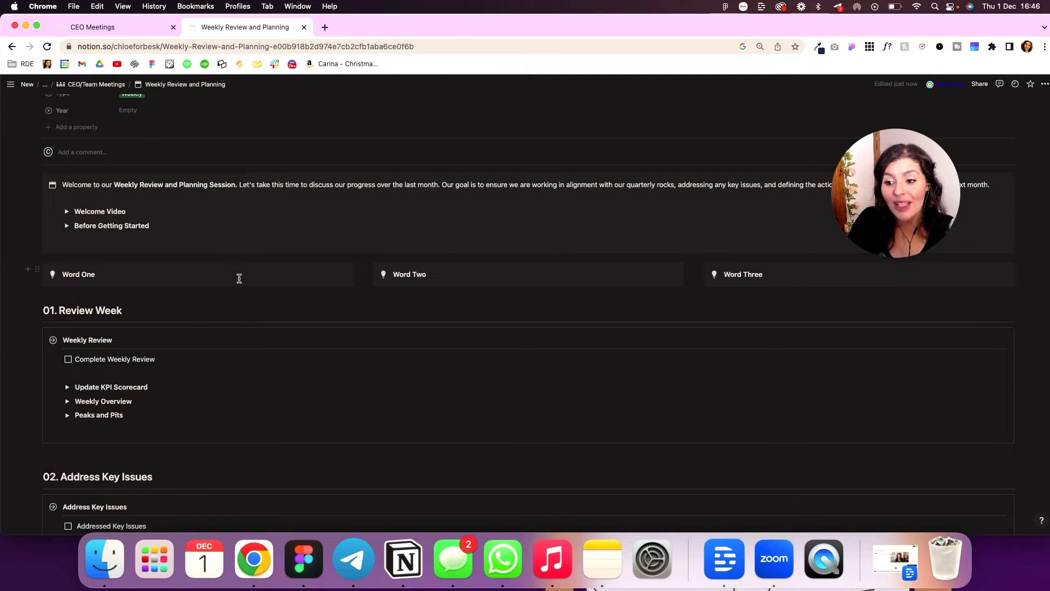
scroll(239, 279, "down", 5)
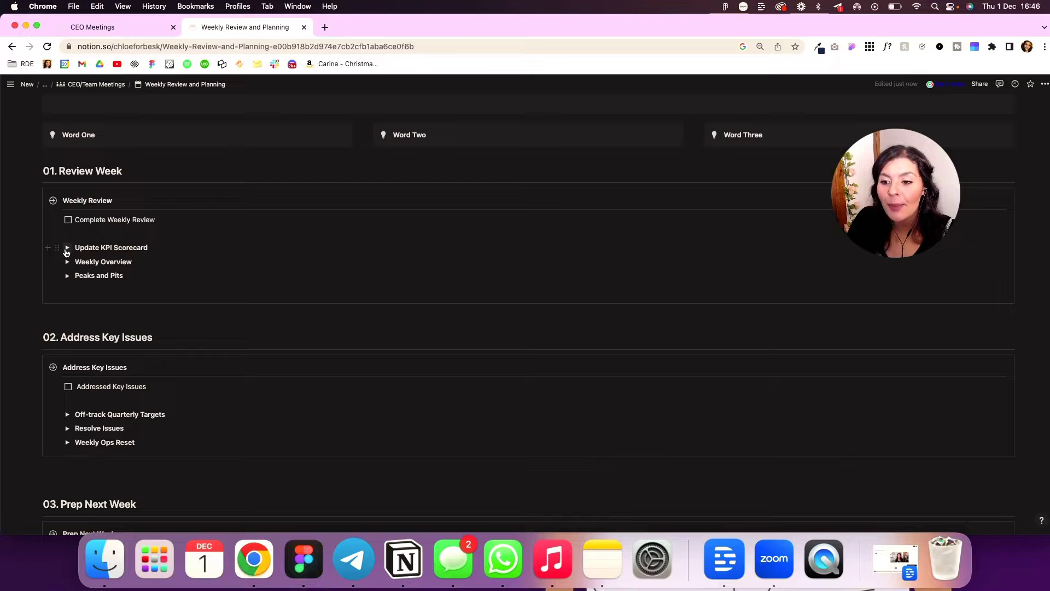
Expand the Update KPI Scorecard section and look over its table.
left_click(67, 249)
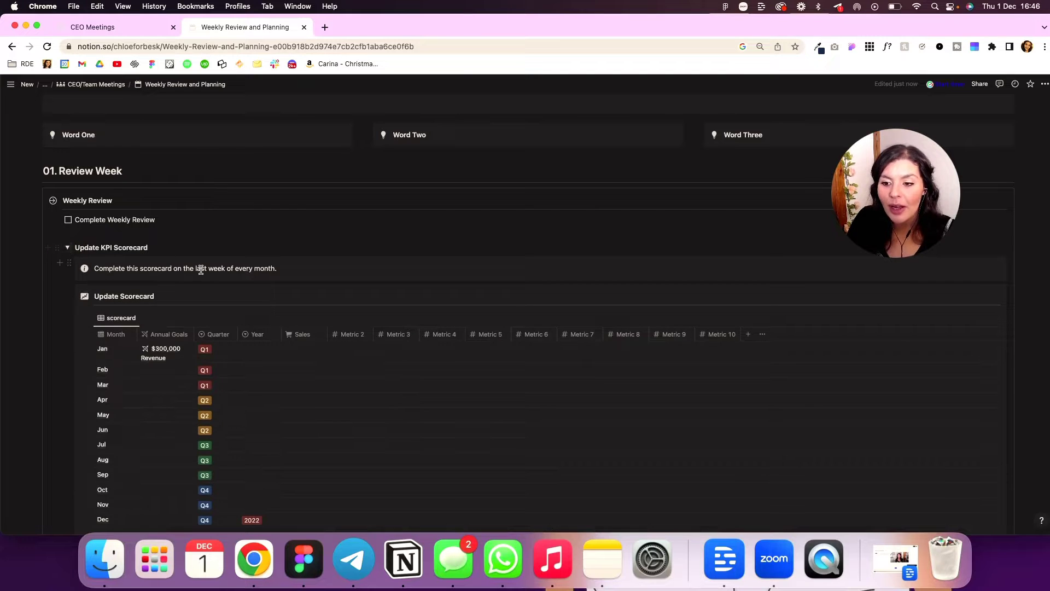
scroll(202, 272, "down", 6)
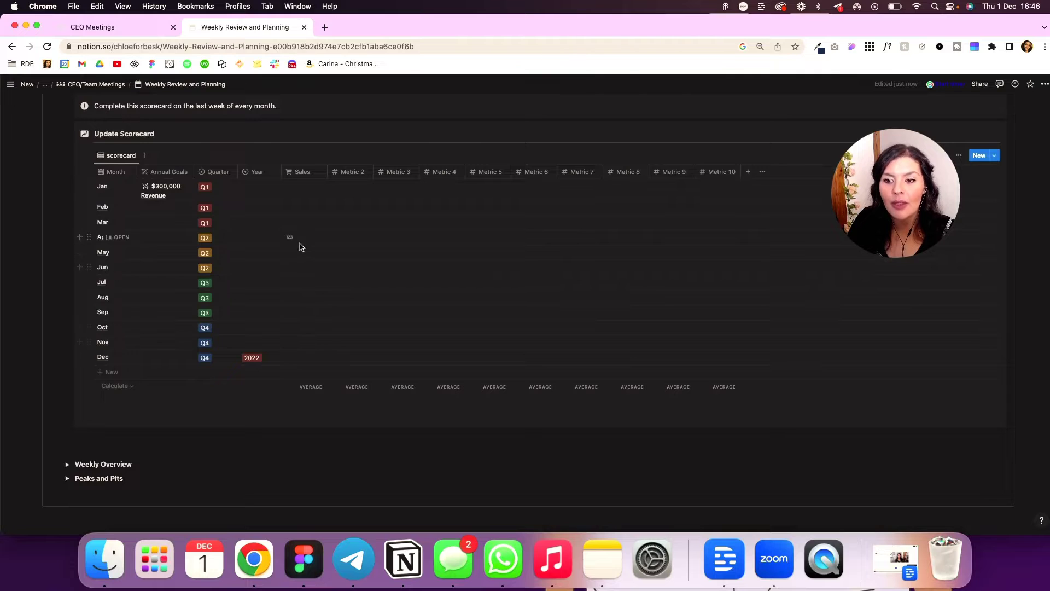
scroll(300, 247, "up", 1)
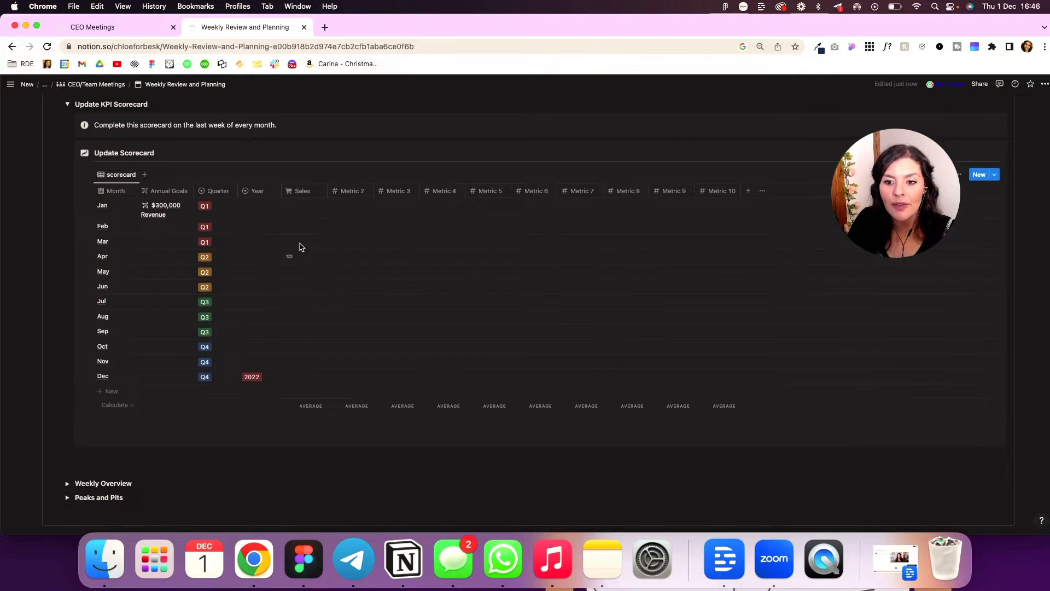
Link the Dec row's Annual Goals to the $300,000 Revenue goal.
left_click(169, 232)
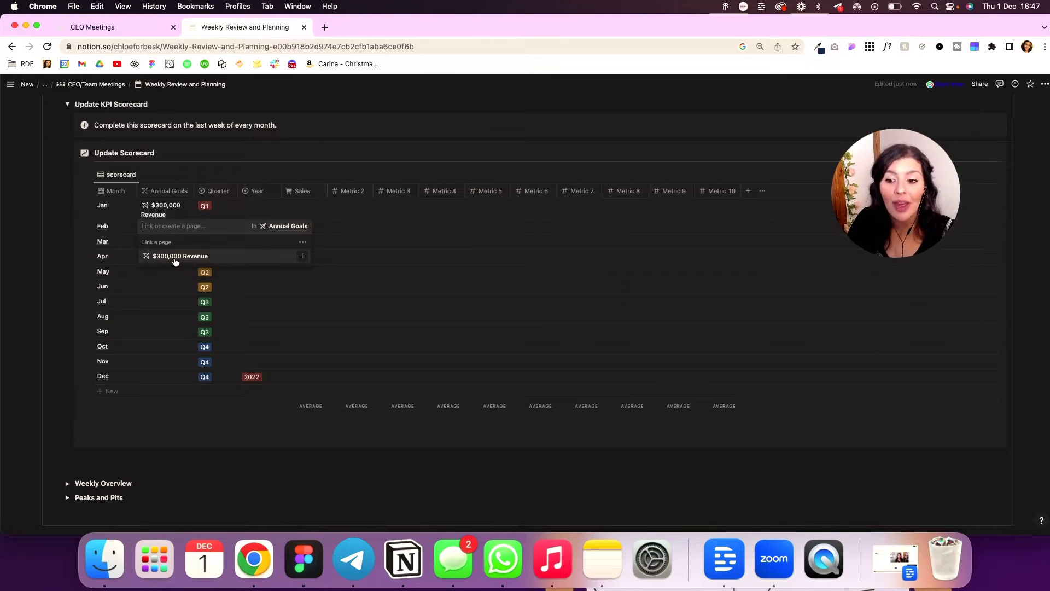
left_click(161, 376)
left_click(161, 376)
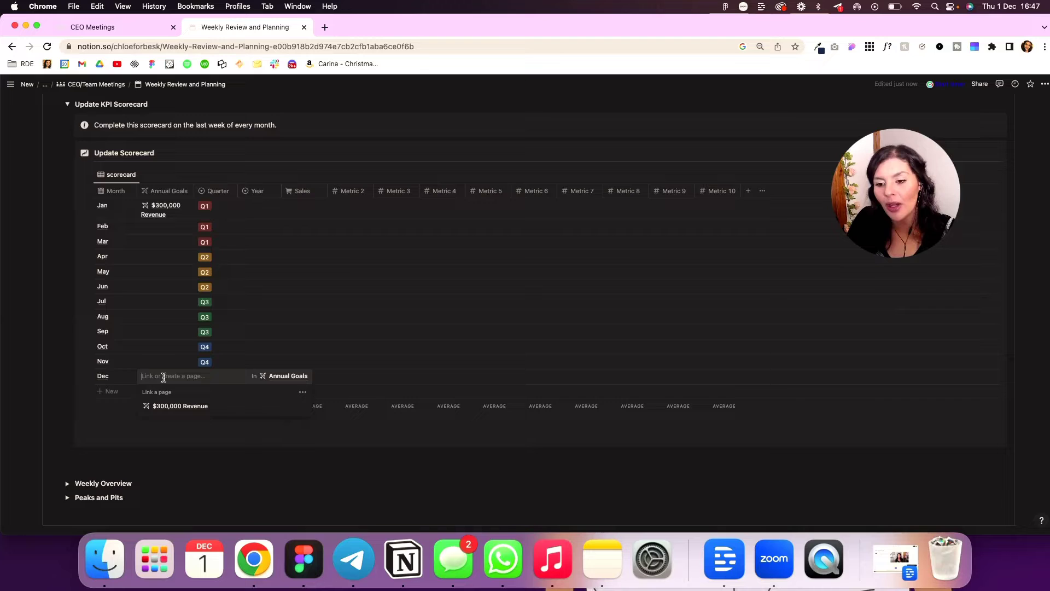
left_click(181, 412)
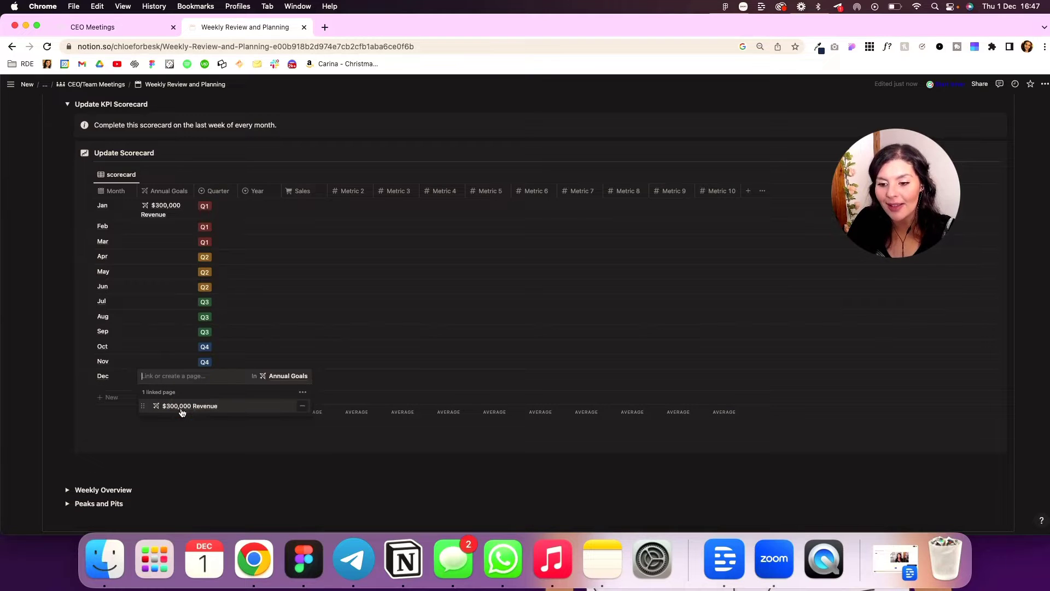
left_click(326, 332)
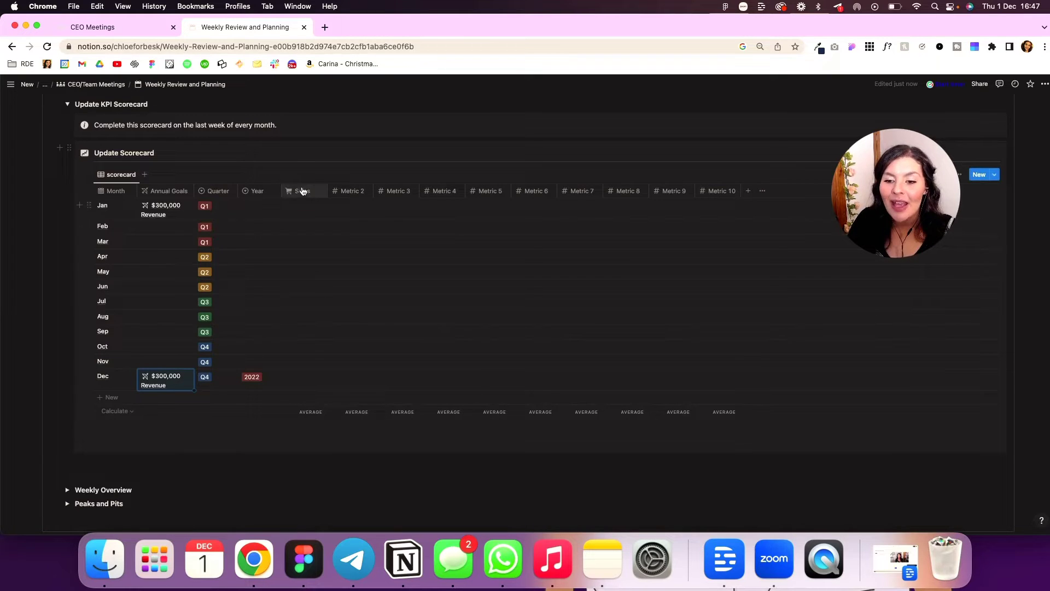
Check the Feb Year options and the new-column option, leaving both unchanged.
left_click(270, 224)
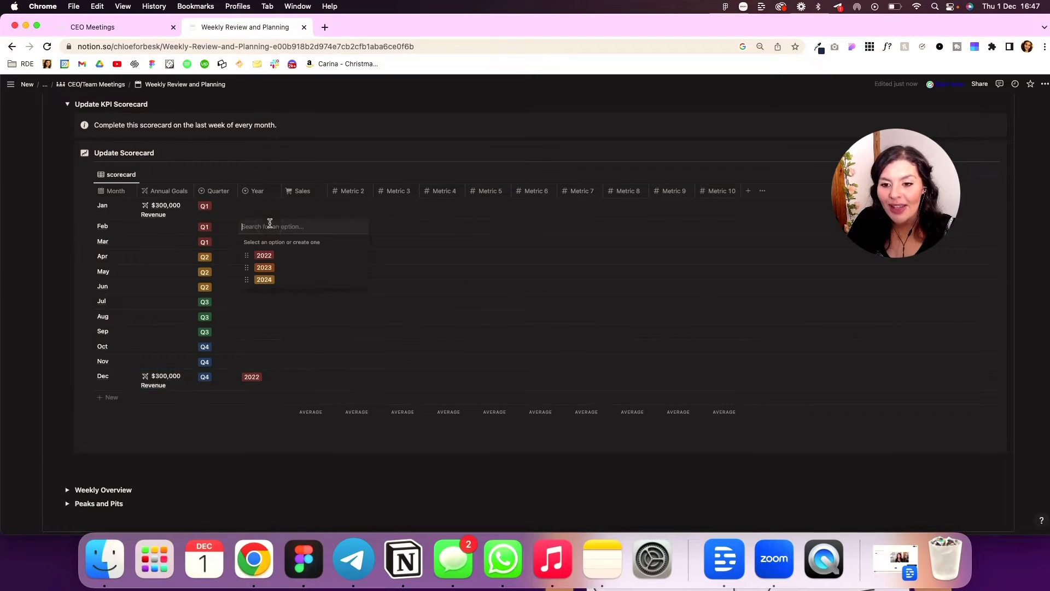
key("Escape")
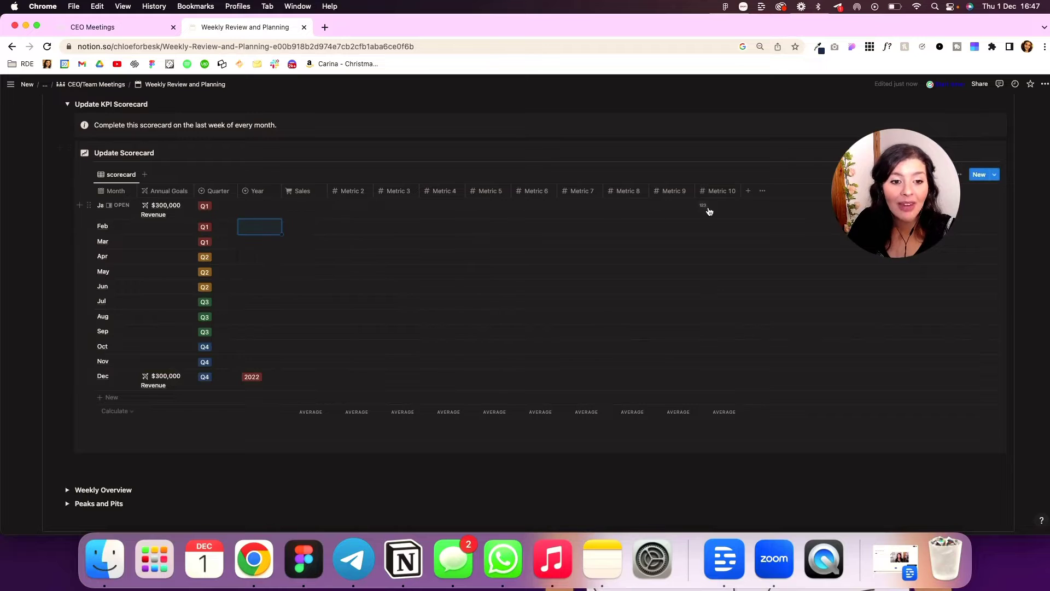
left_click(748, 192)
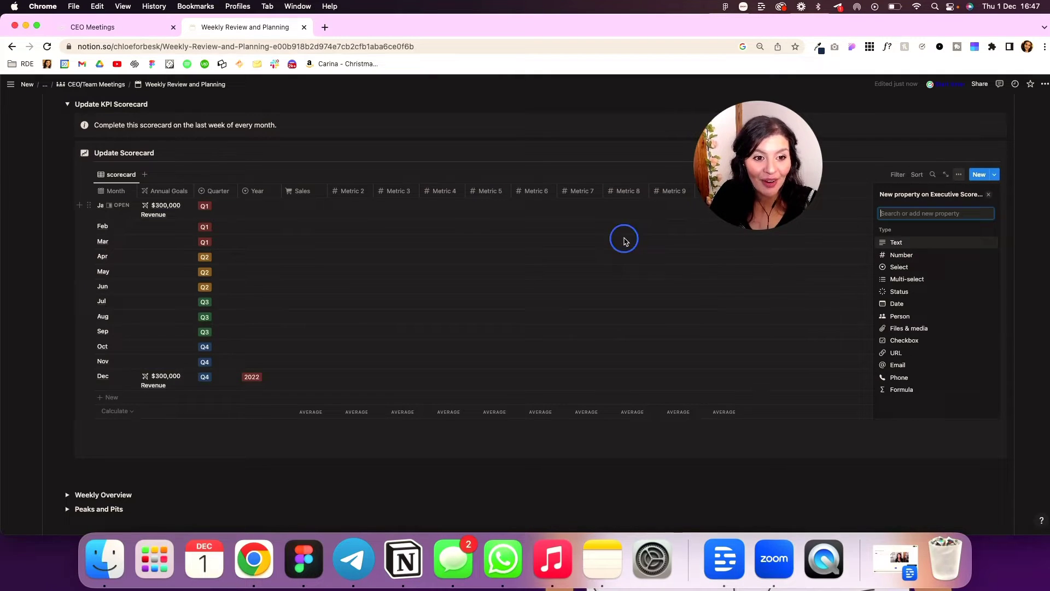
left_click(988, 196)
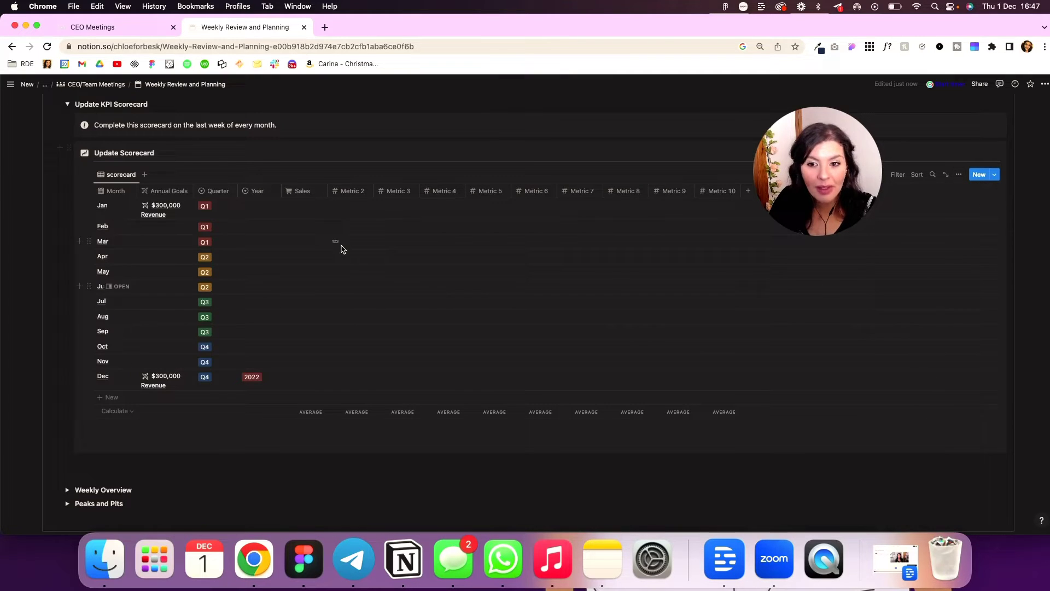
Review the Sales column's property settings and number formats, then close the panel unchanged.
left_click(300, 193)
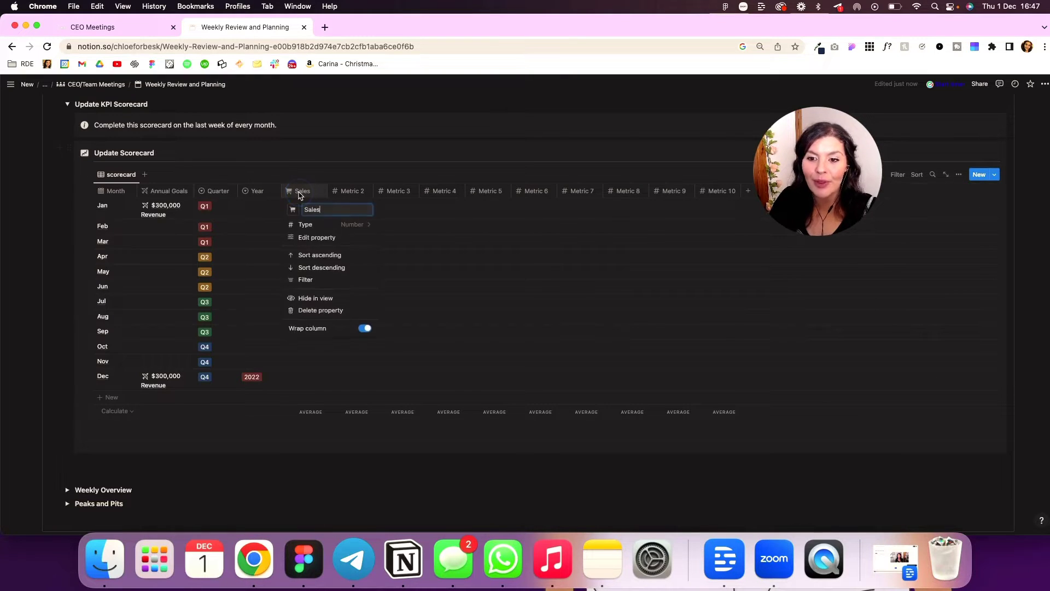
left_click(304, 238)
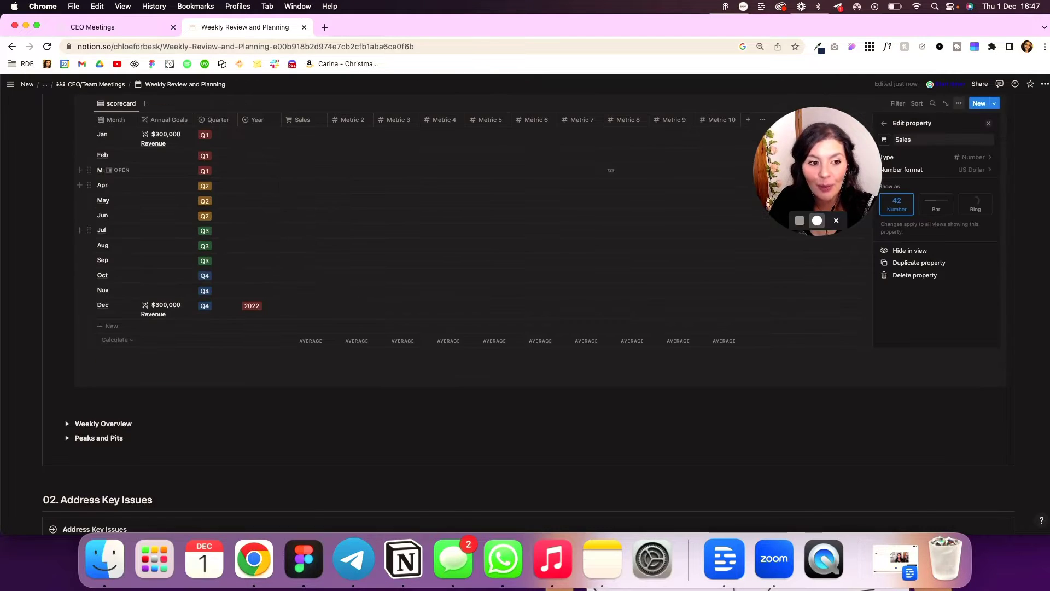
left_click(983, 173)
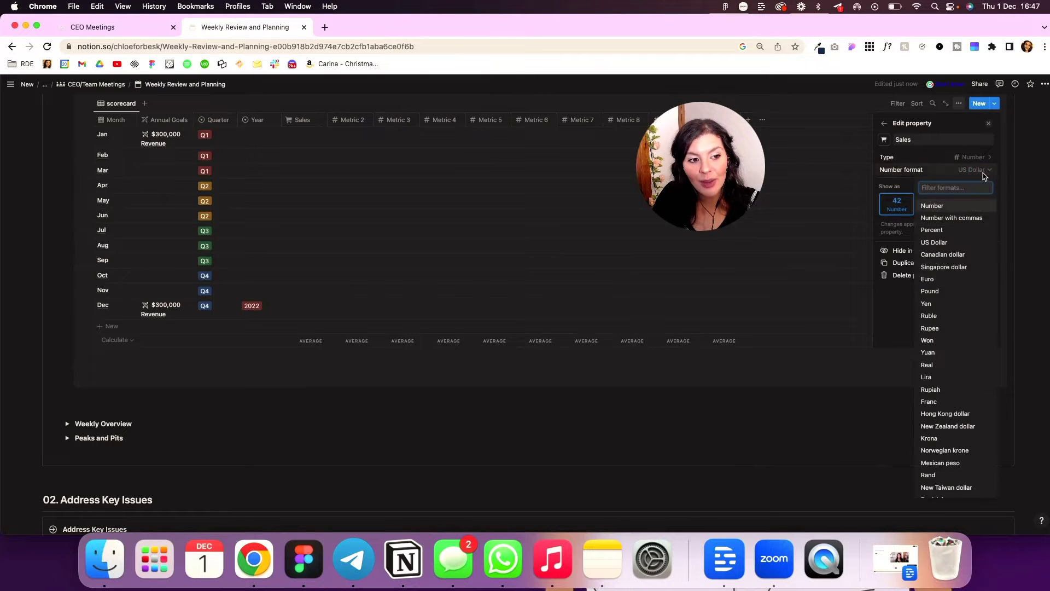
key("Escape")
left_click(989, 126)
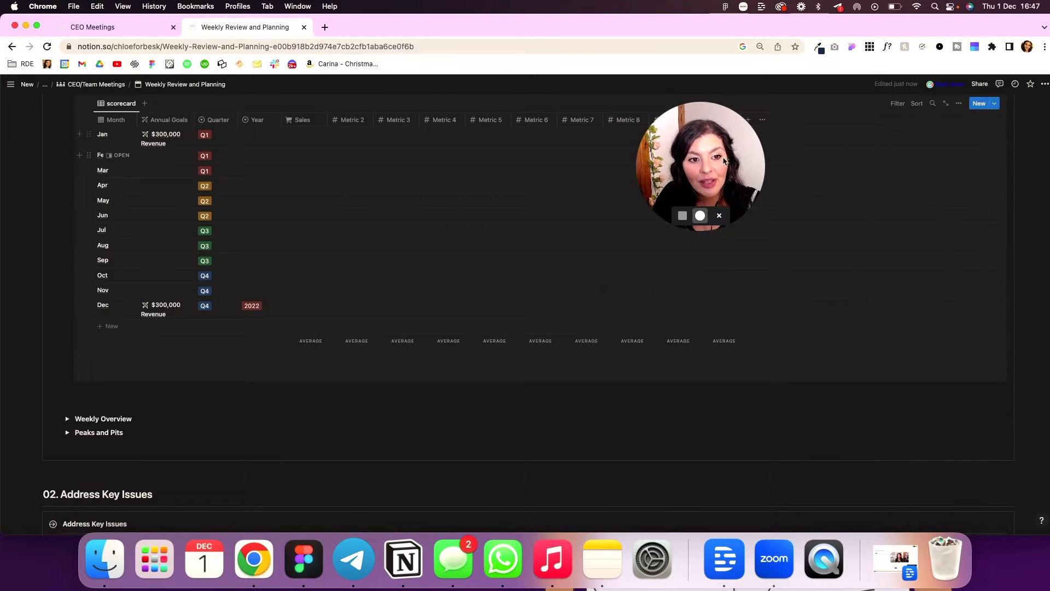
Enter 10000 as January's Sales and total the Sales column as Sum.
scroll(528, 245, "up", 2)
scroll(528, 245, "up", 2)
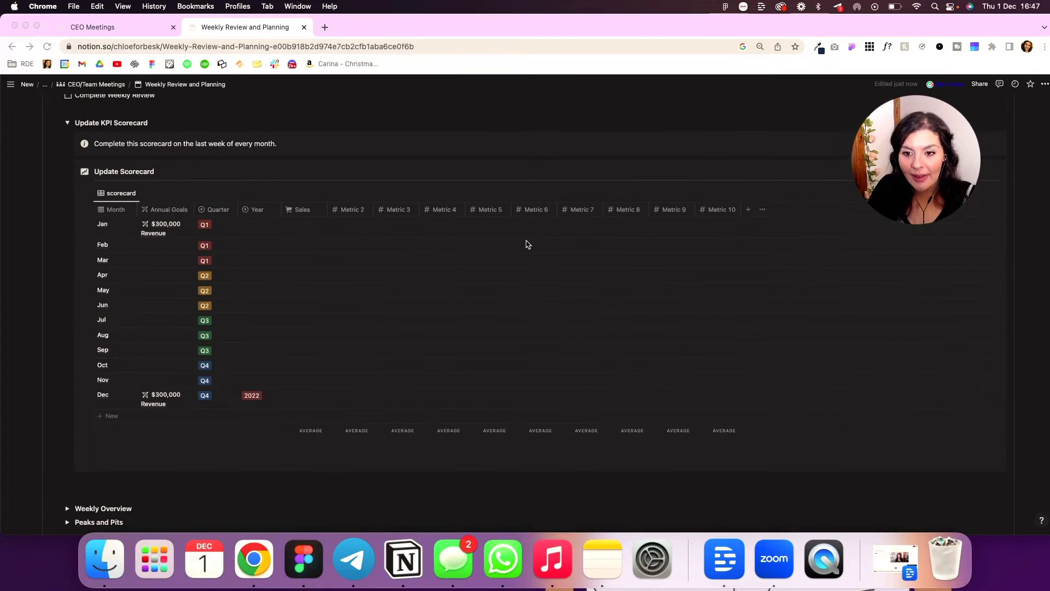
left_click(299, 225)
type("10000")
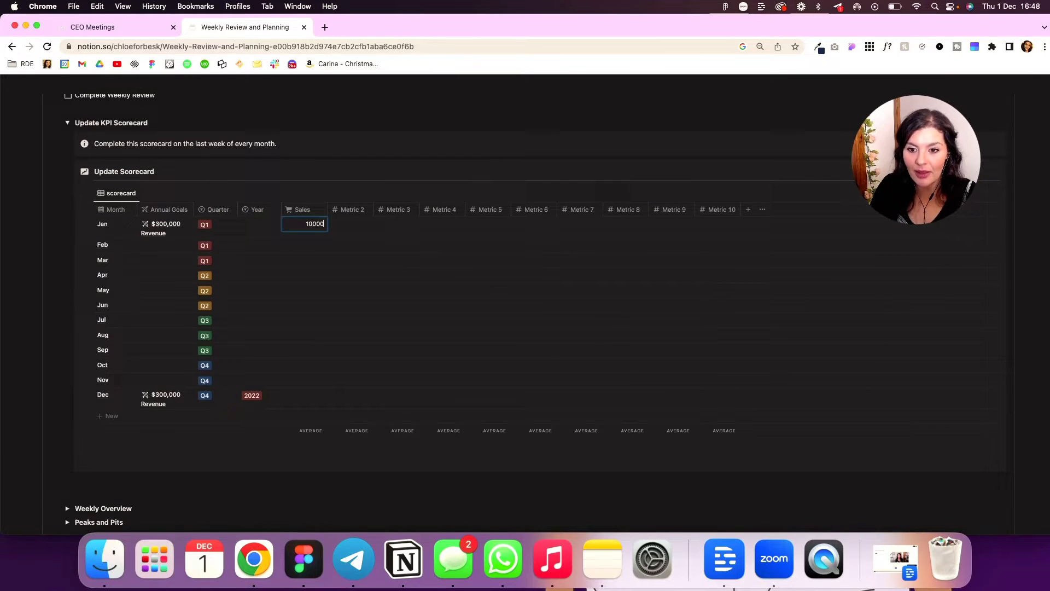
key("Return")
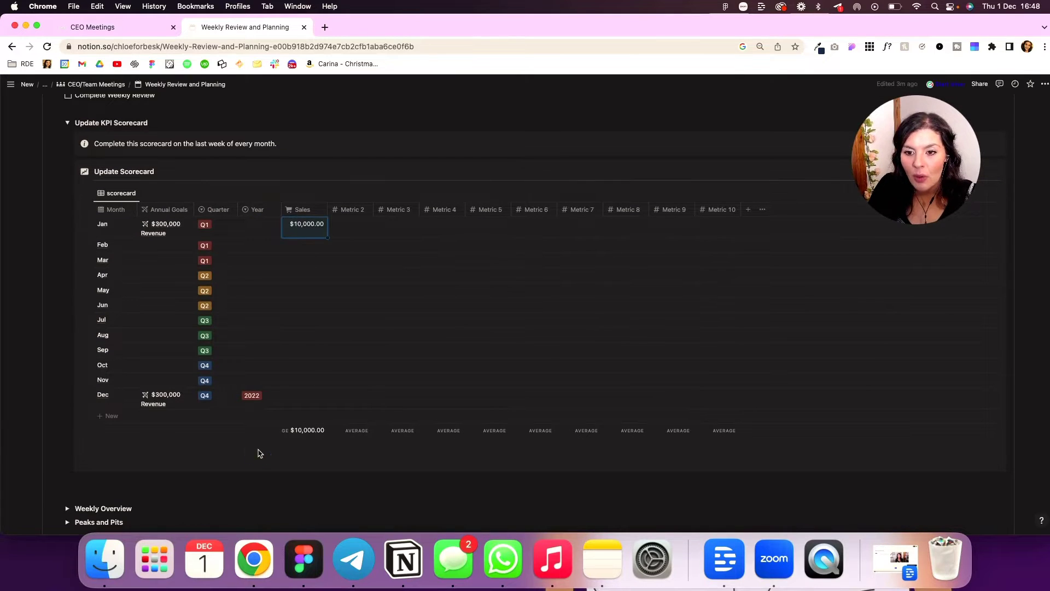
left_click(308, 432)
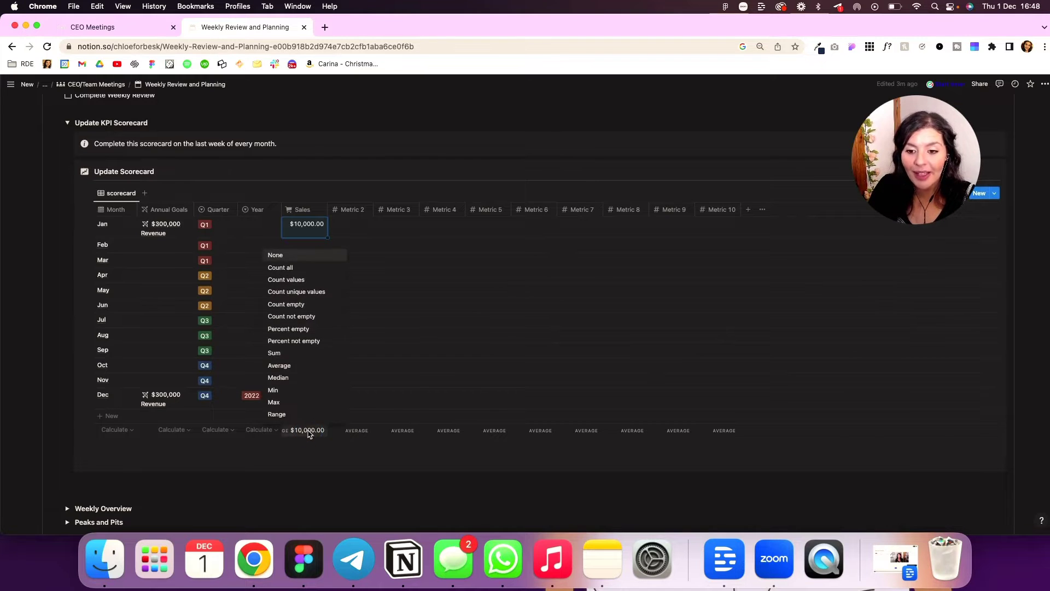
left_click(290, 353)
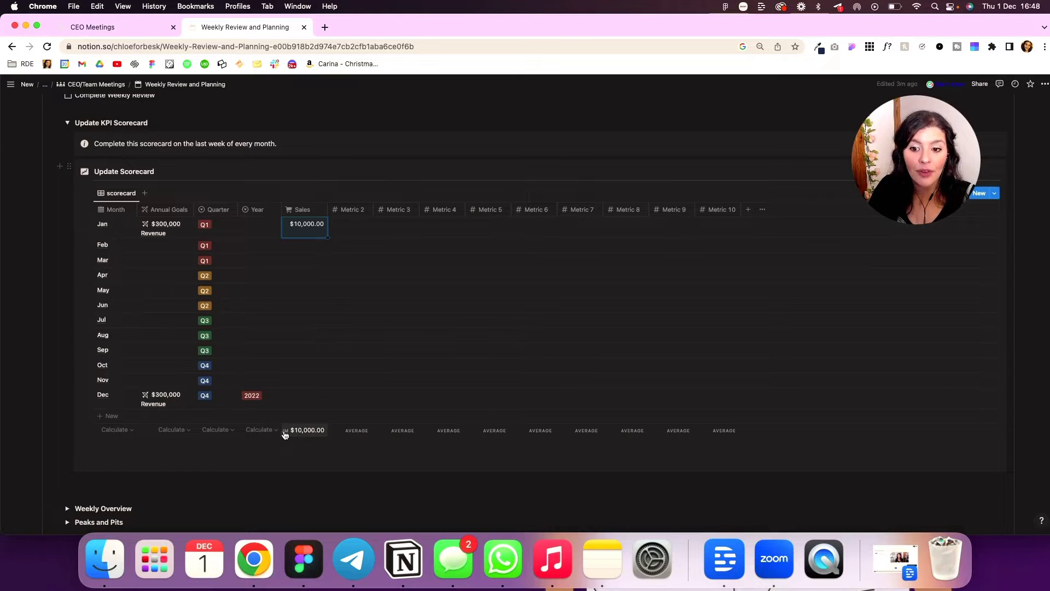
Group the scorecard rows by Quarter and review the Q1–Q4 groups.
scroll(332, 368, "up", 2)
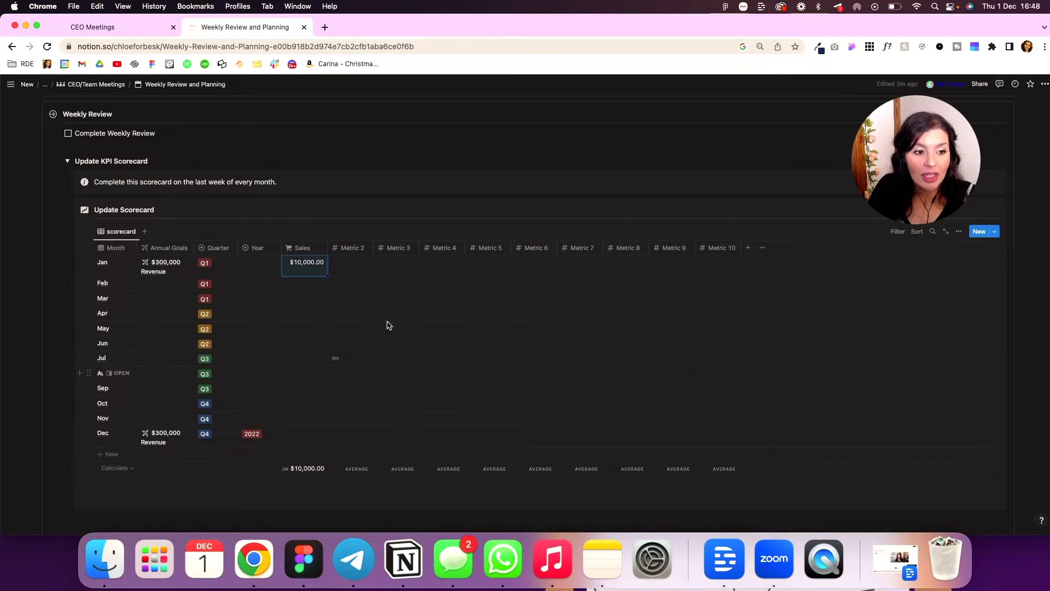
left_click(960, 234)
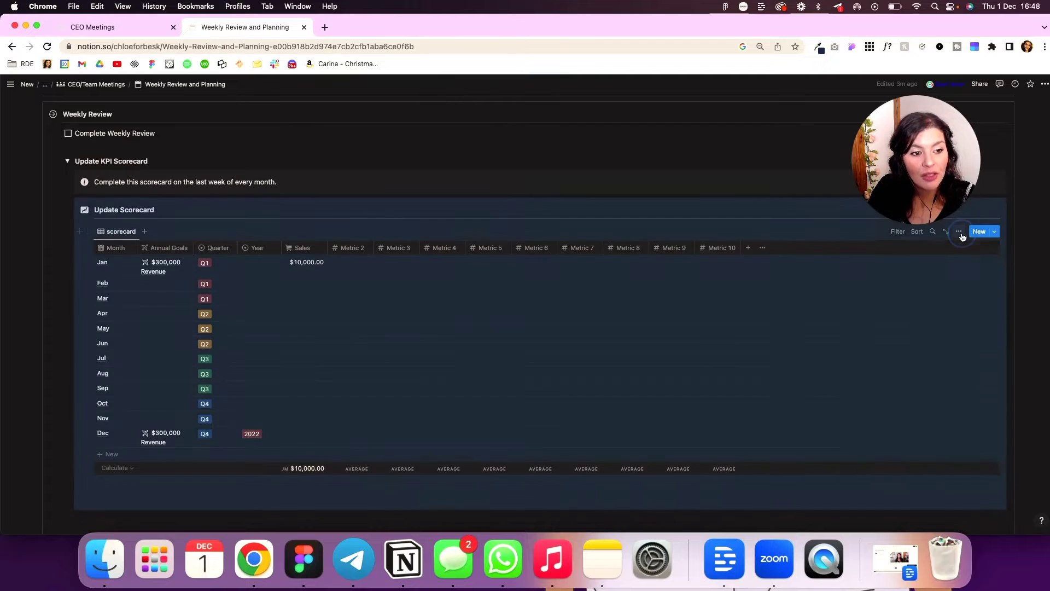
left_click(959, 351)
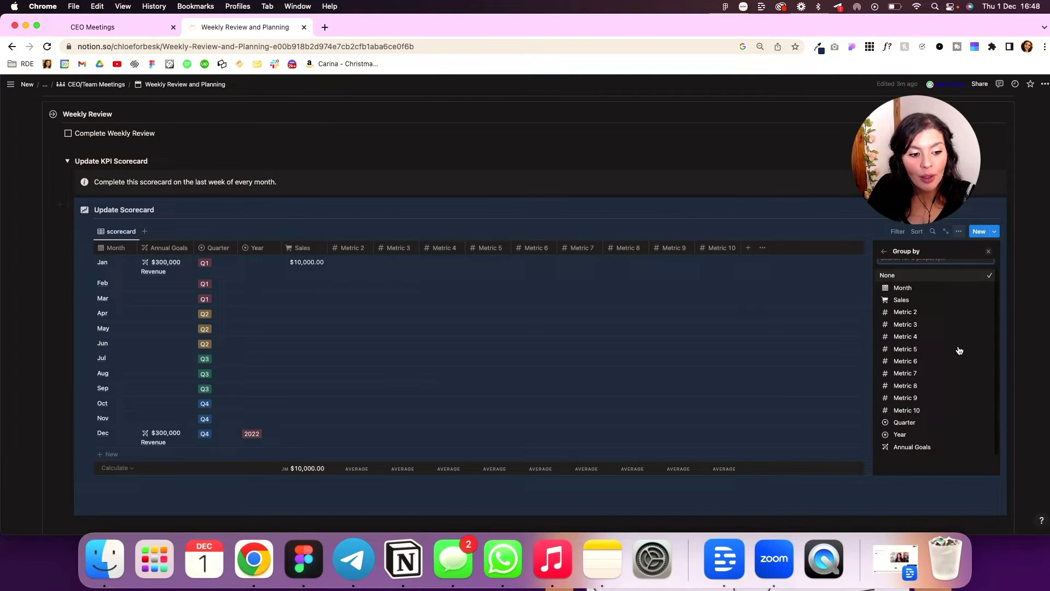
left_click(904, 423)
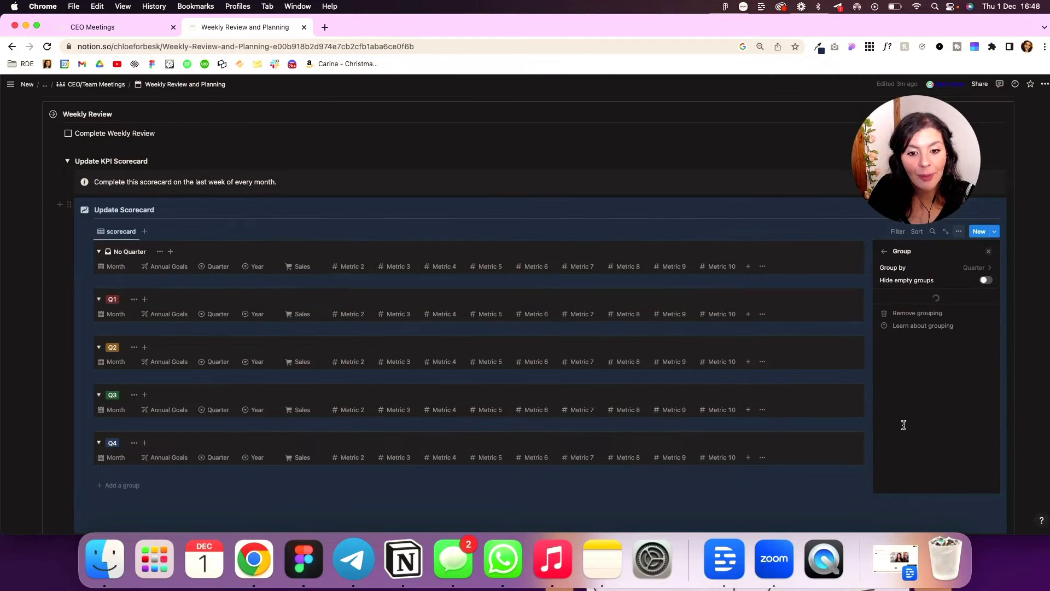
left_click(586, 210)
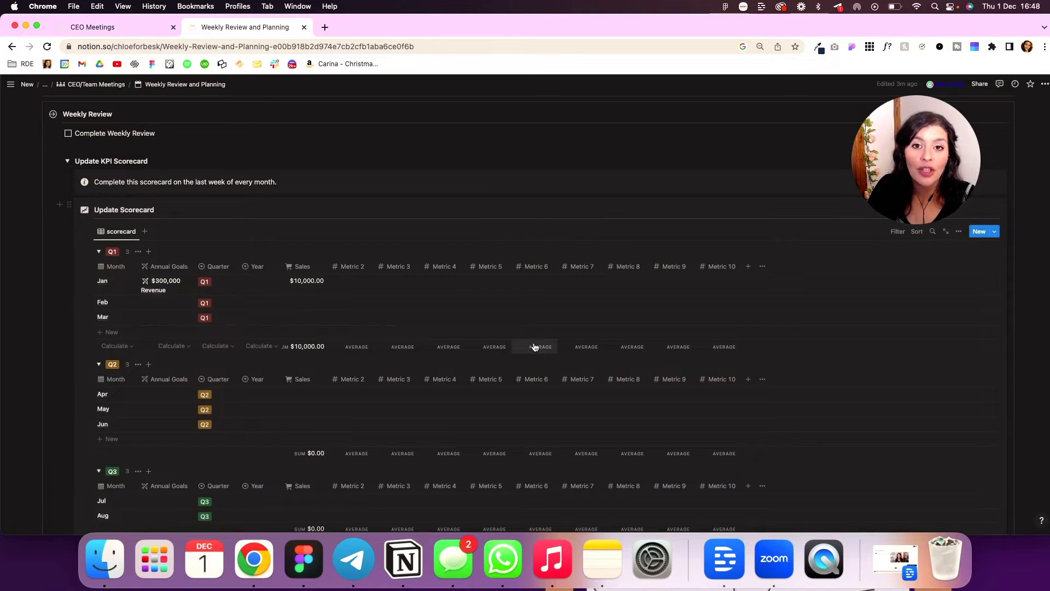
scroll(535, 347, "down", 2)
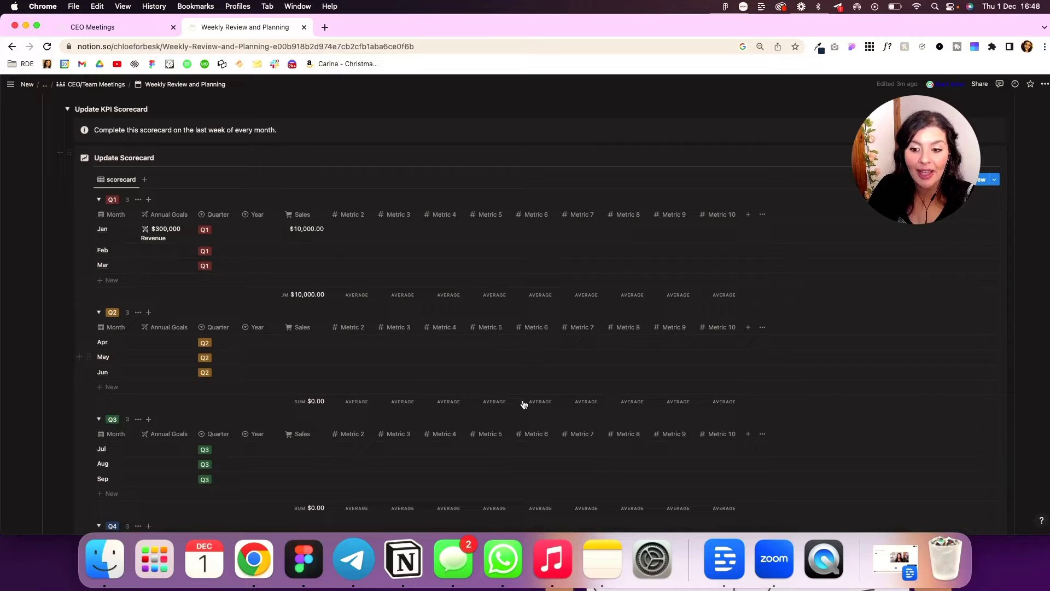
scroll(524, 439, "up", 2)
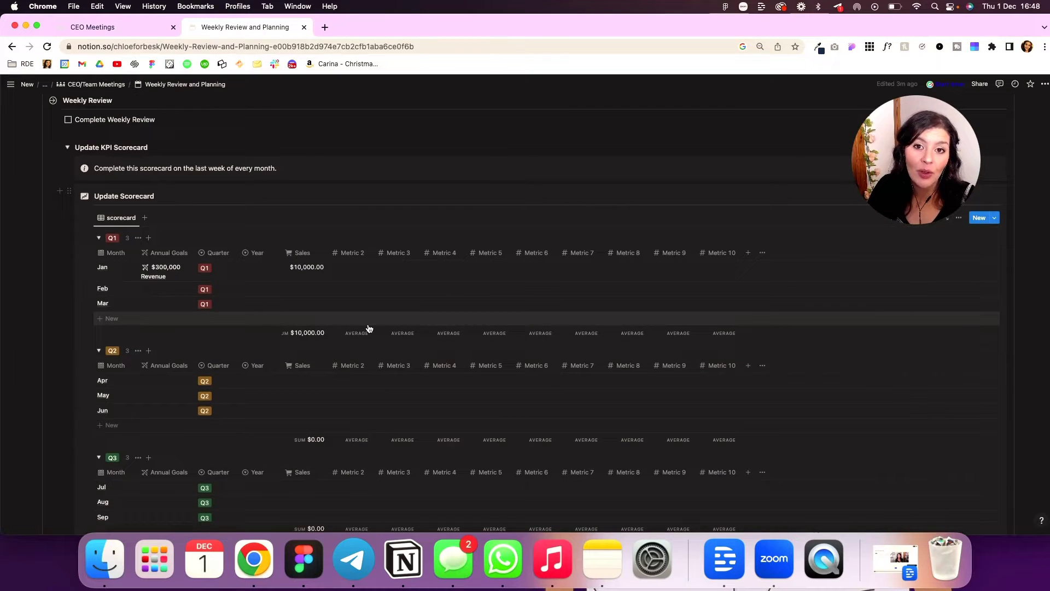
scroll(369, 329, "up", 4)
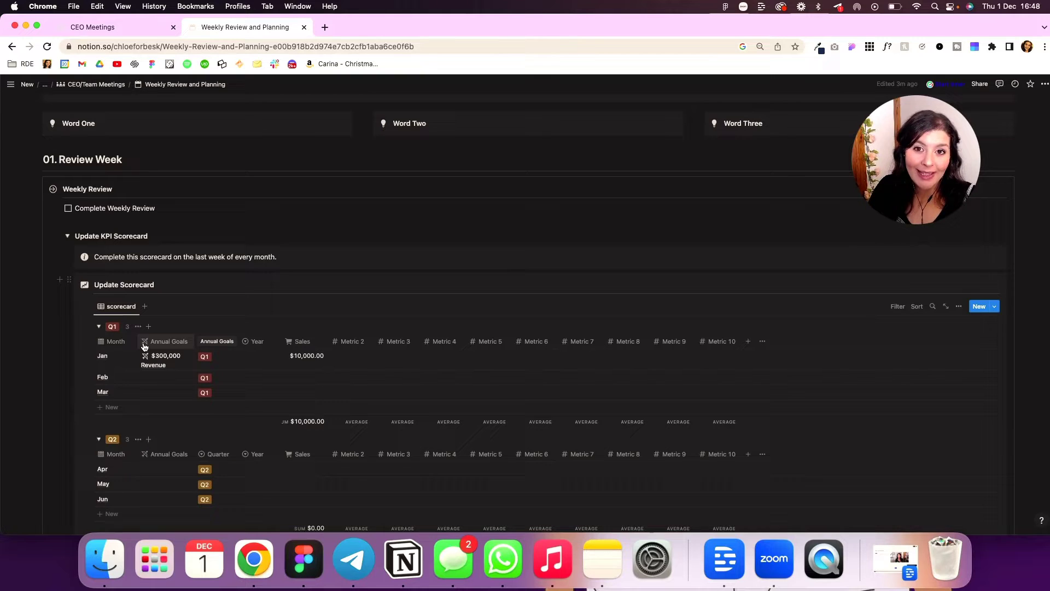
Fold the KPI Scorecard and expand Weekly Overview and Quarterly Target Progression.
left_click(66, 236)
left_click(67, 250)
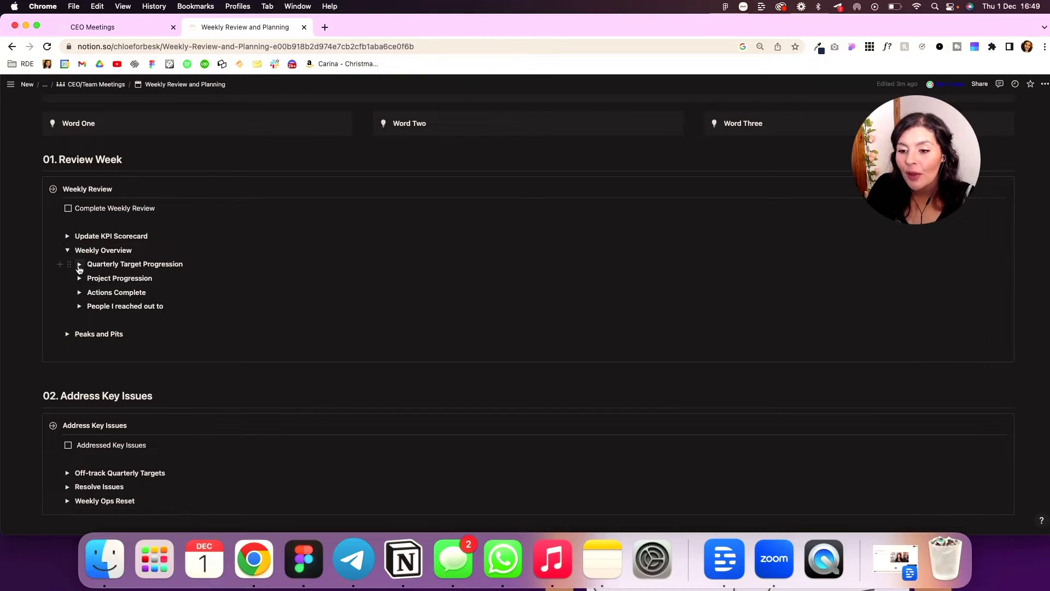
left_click(79, 265)
Read through Quarterly Target Progression, briefly showing and hiding its review prompts.
scroll(140, 286, "down", 2)
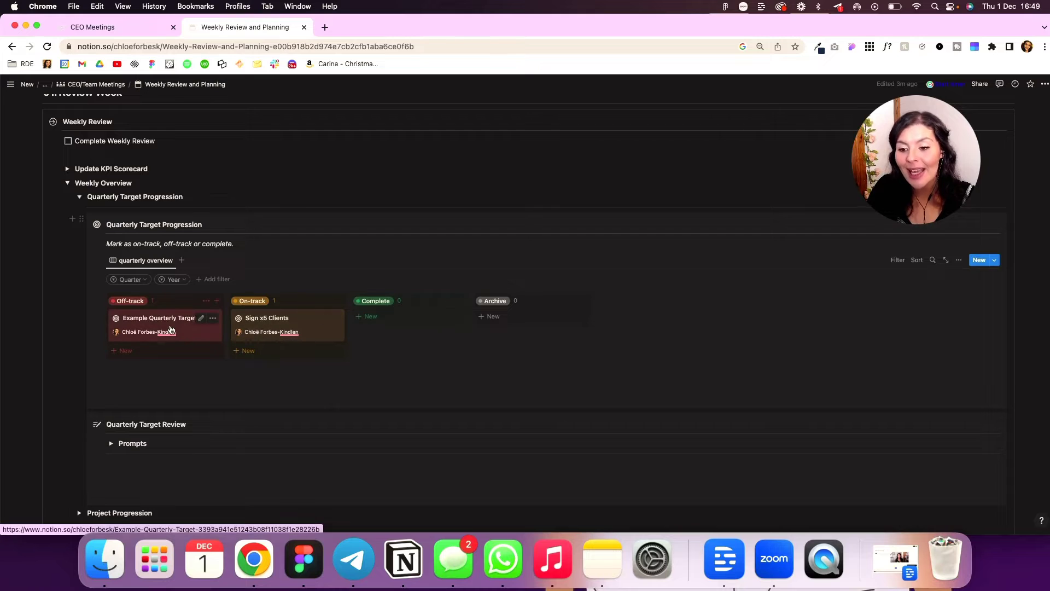
scroll(172, 332, "down", 2)
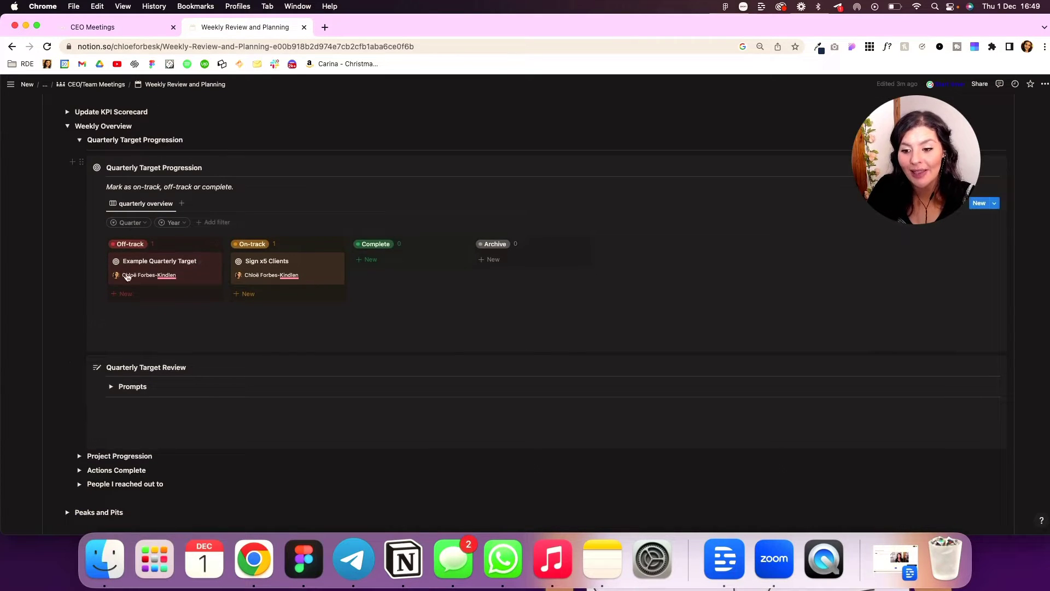
scroll(131, 323, "down", 3)
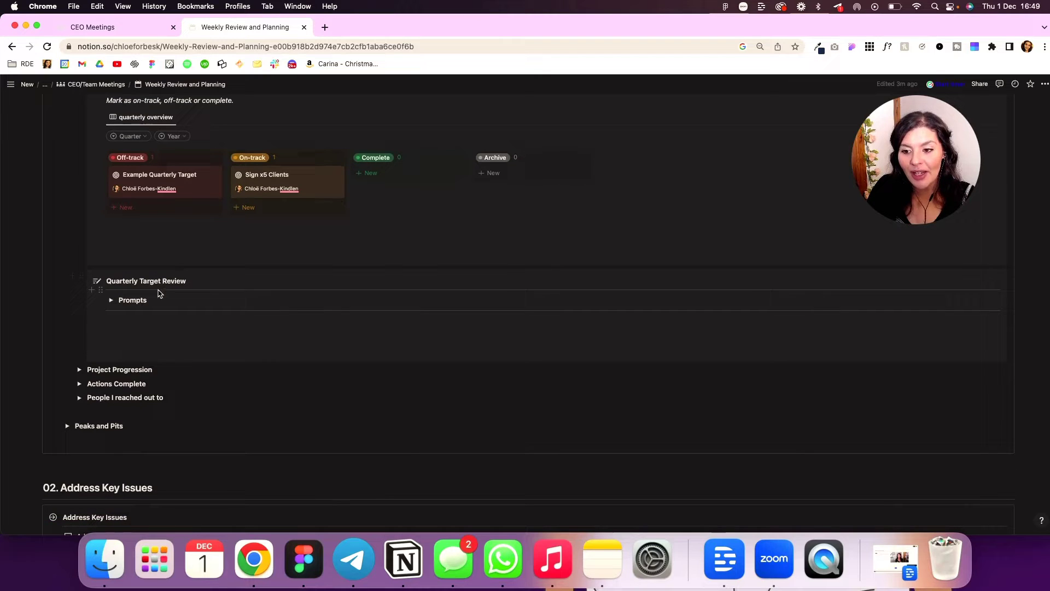
left_click(111, 300)
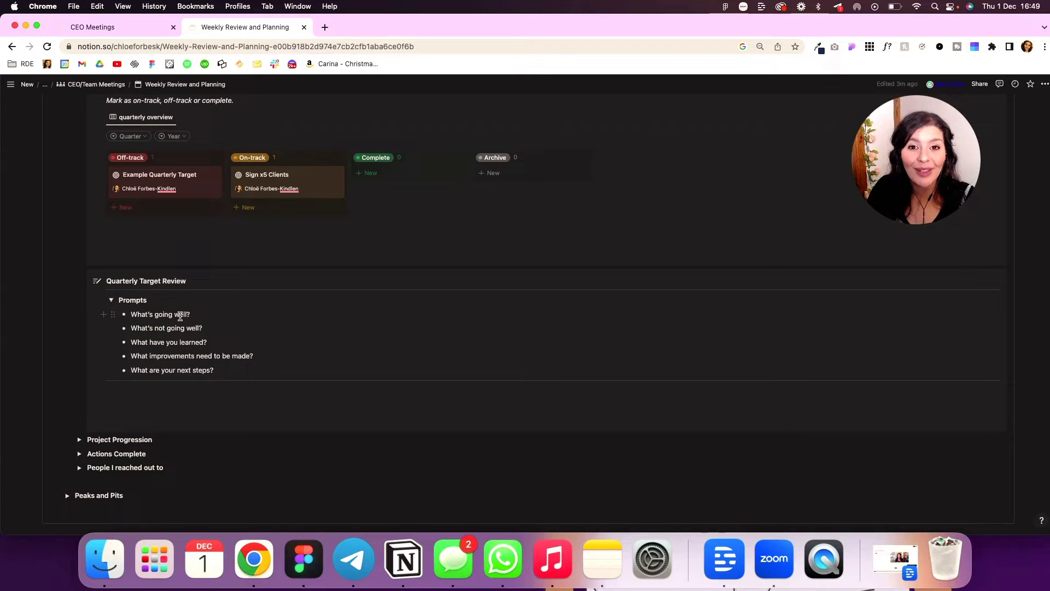
left_click(111, 300)
scroll(108, 299, "up", 2)
View Project Progression and its prompts, then fold it and expand Actions Complete.
left_click(79, 117)
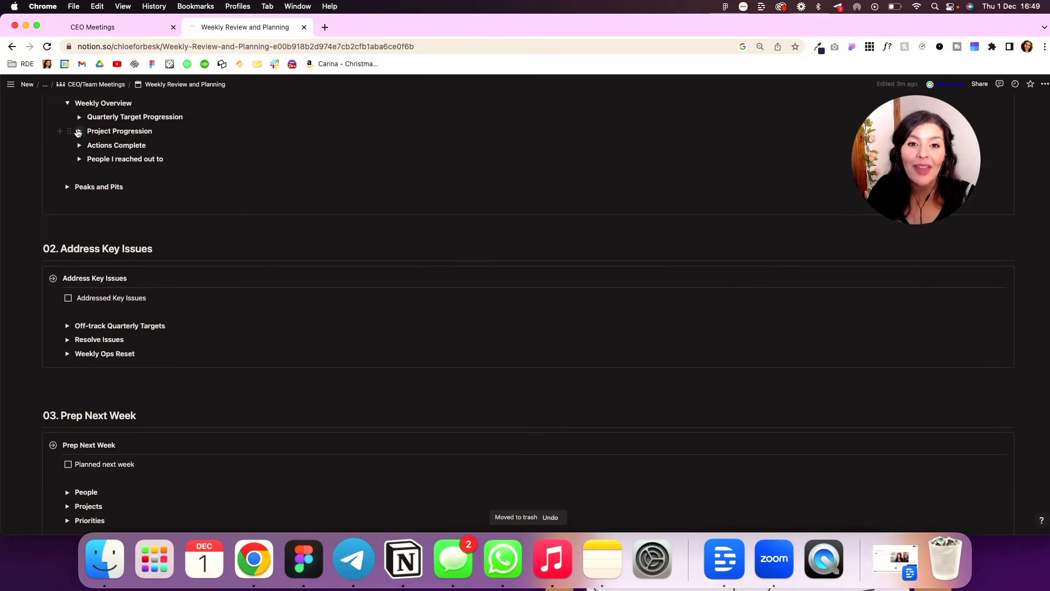
left_click(80, 131)
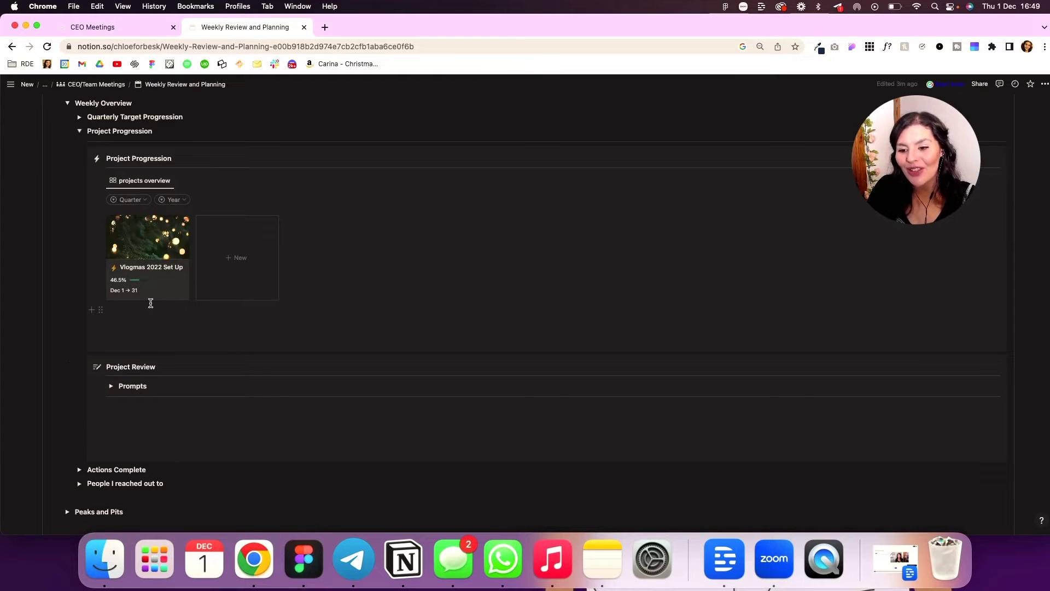
left_click(111, 386)
scroll(113, 383, "down", 3)
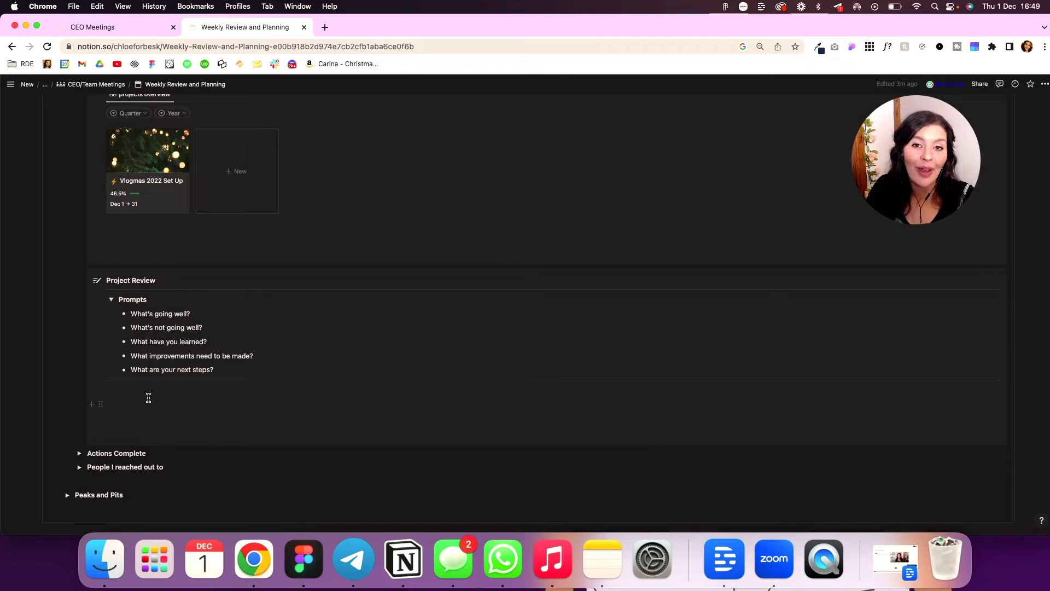
scroll(149, 394, "up", 2)
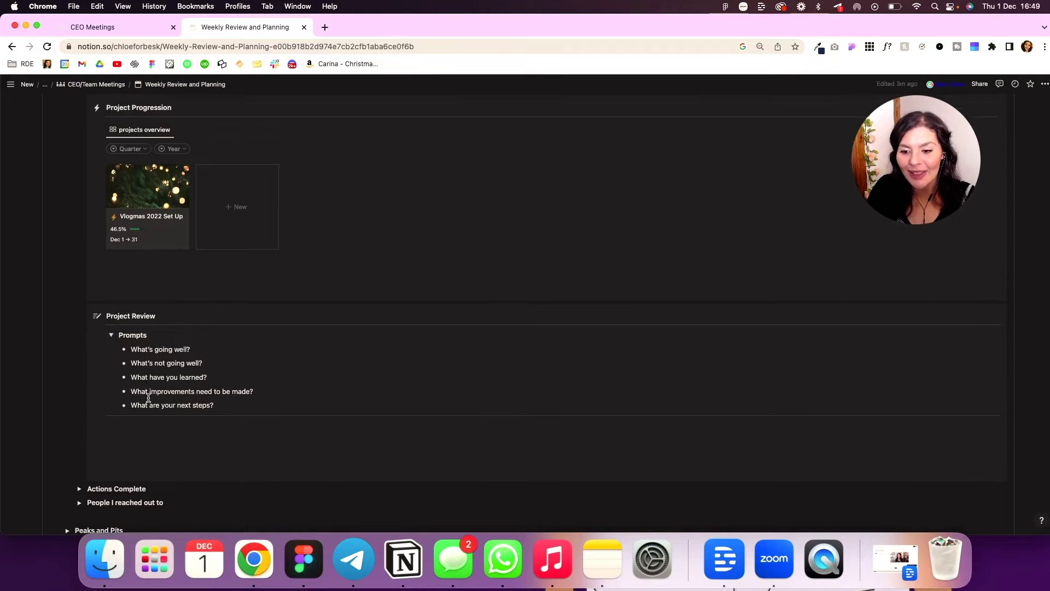
scroll(91, 301, "up", 4)
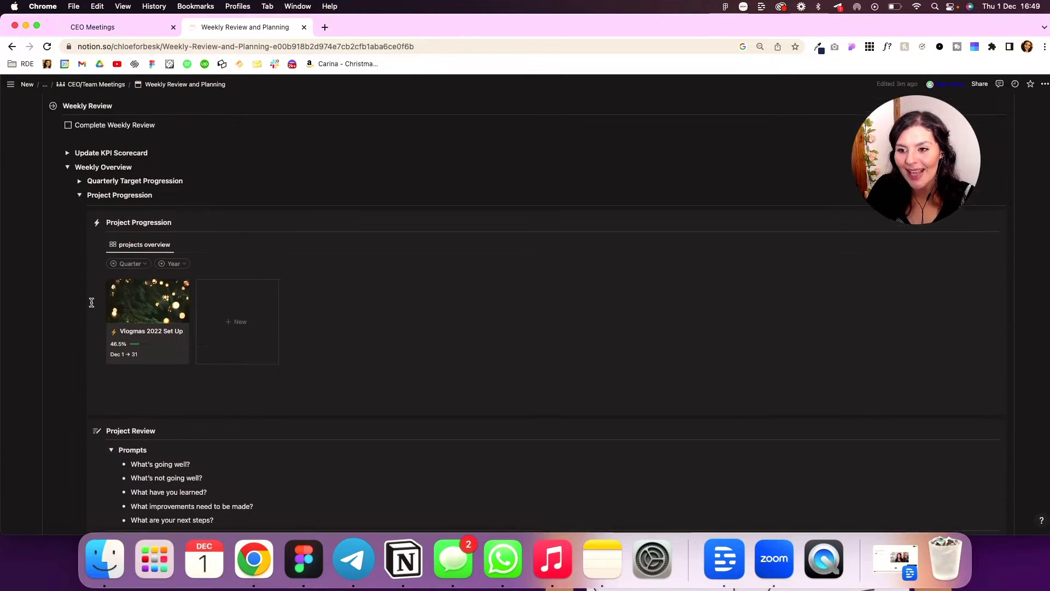
left_click(80, 208)
left_click(79, 223)
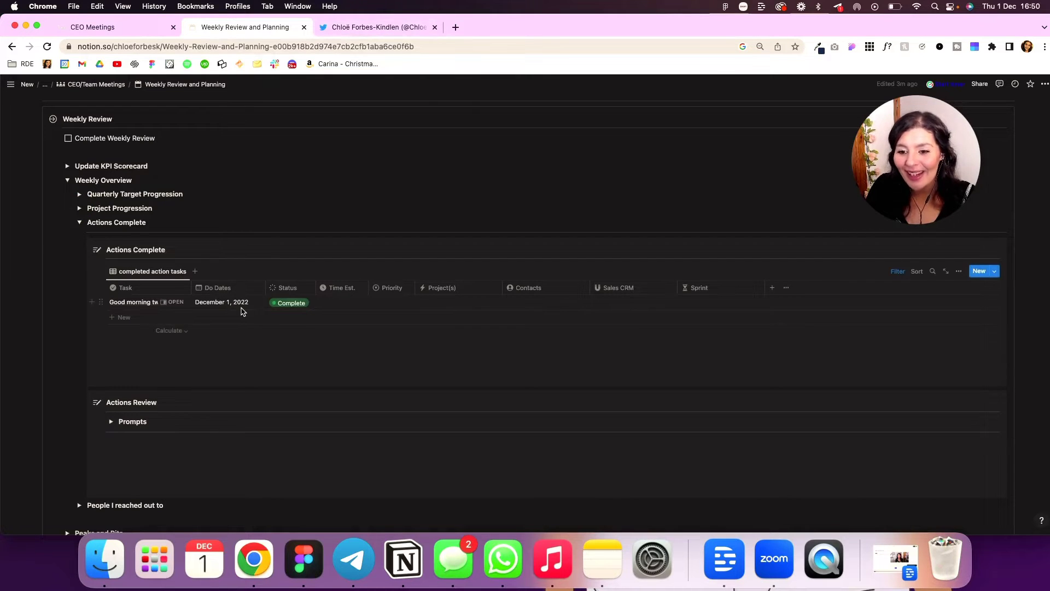
Check the Good morning tweet on Twitter, then close that tab to return to Notion.
left_click(380, 27)
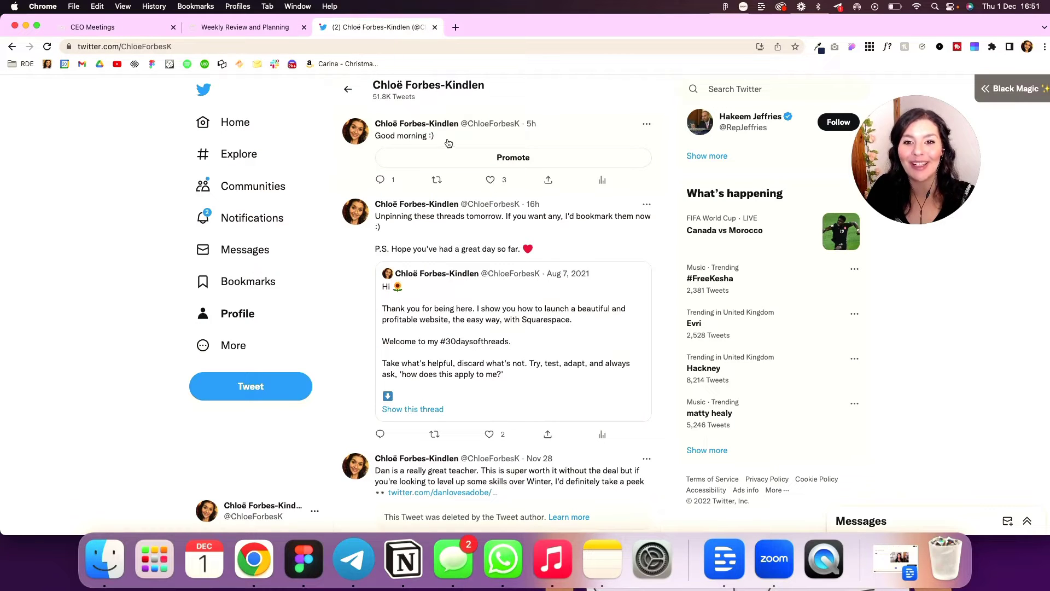
left_click(435, 26)
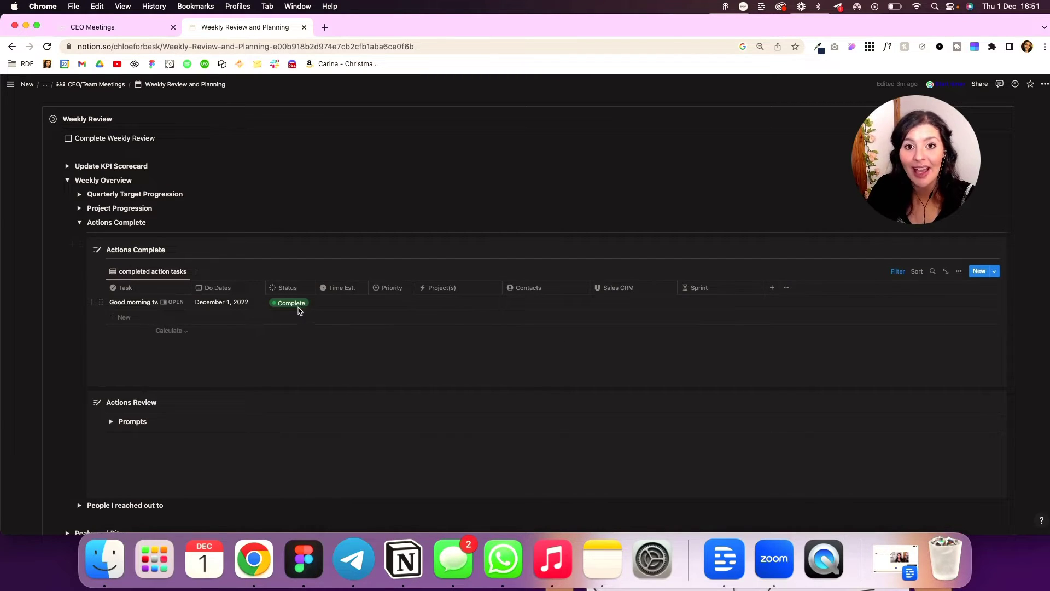
Briefly show the Actions Review prompts, then fold the Actions Complete section.
scroll(155, 333, "down", 2)
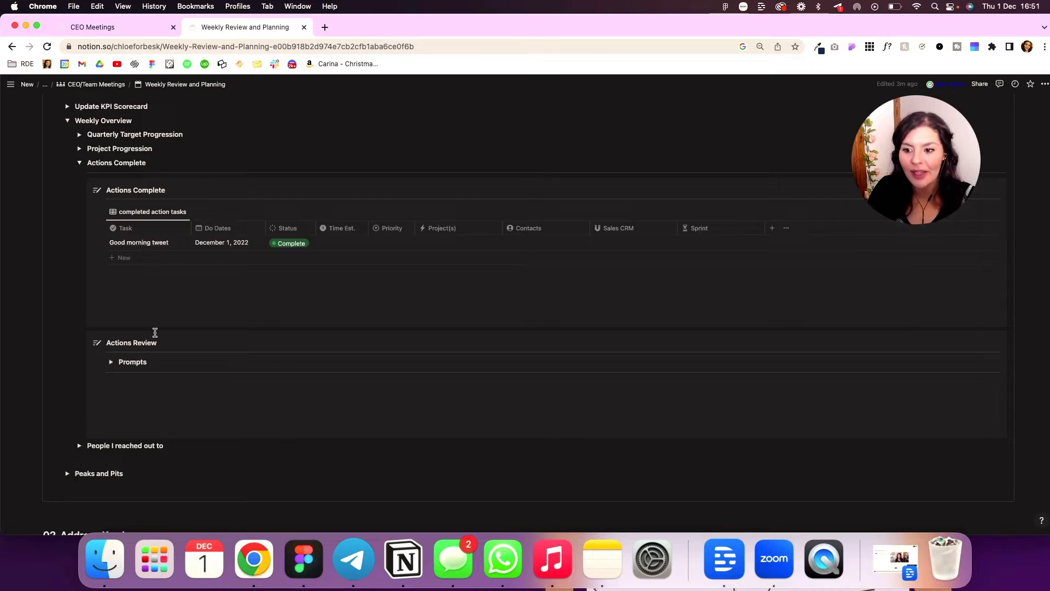
scroll(155, 332, "down", 3)
left_click(111, 263)
left_click(110, 263)
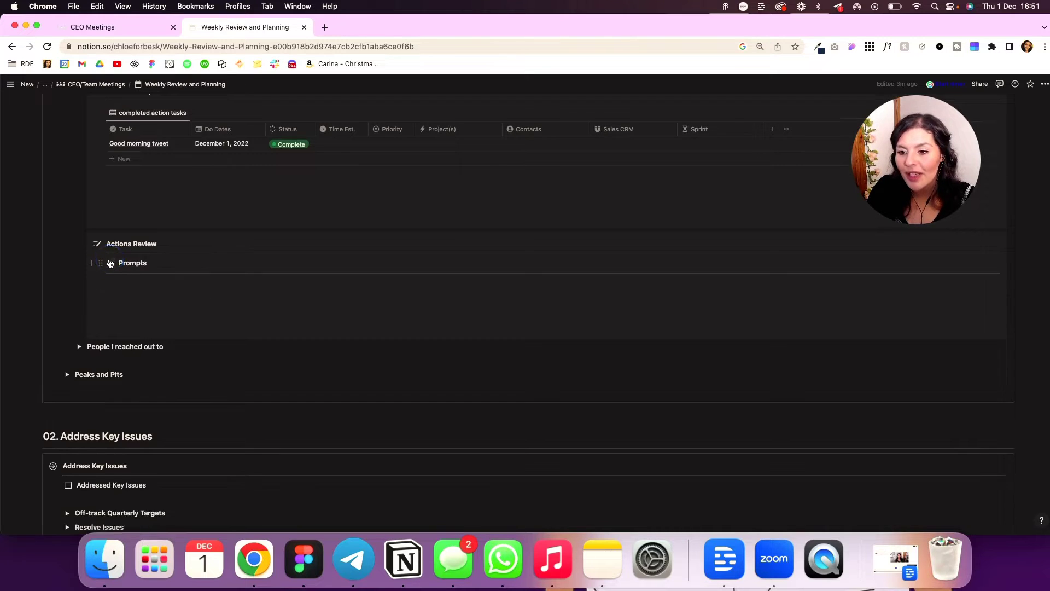
scroll(109, 259, "up", 5)
left_click(80, 232)
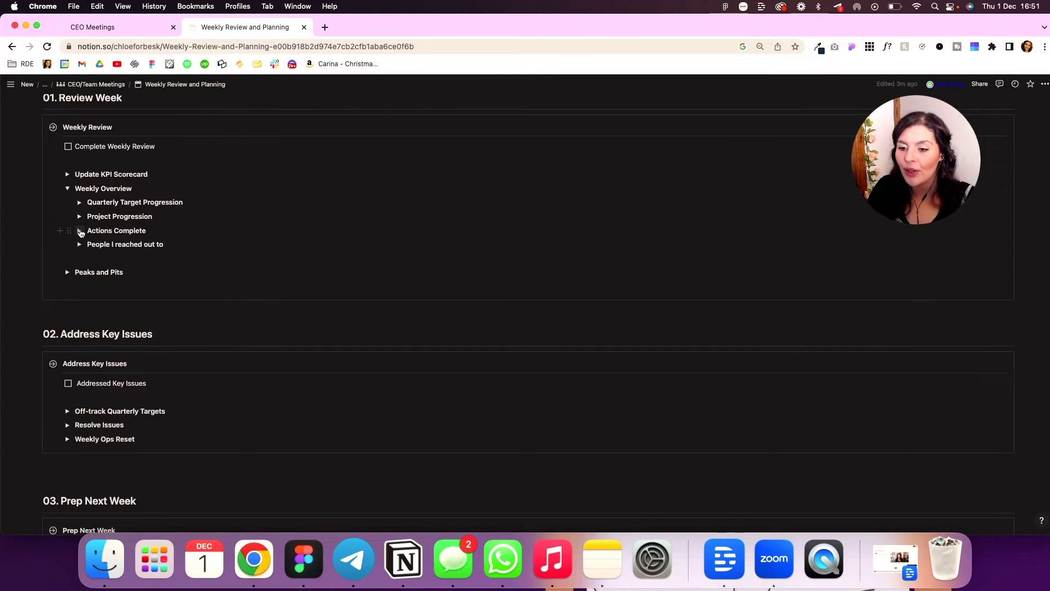
View People I reached out to and its prompts, then fold Weekly Overview and expand Peaks and Pits.
left_click(79, 244)
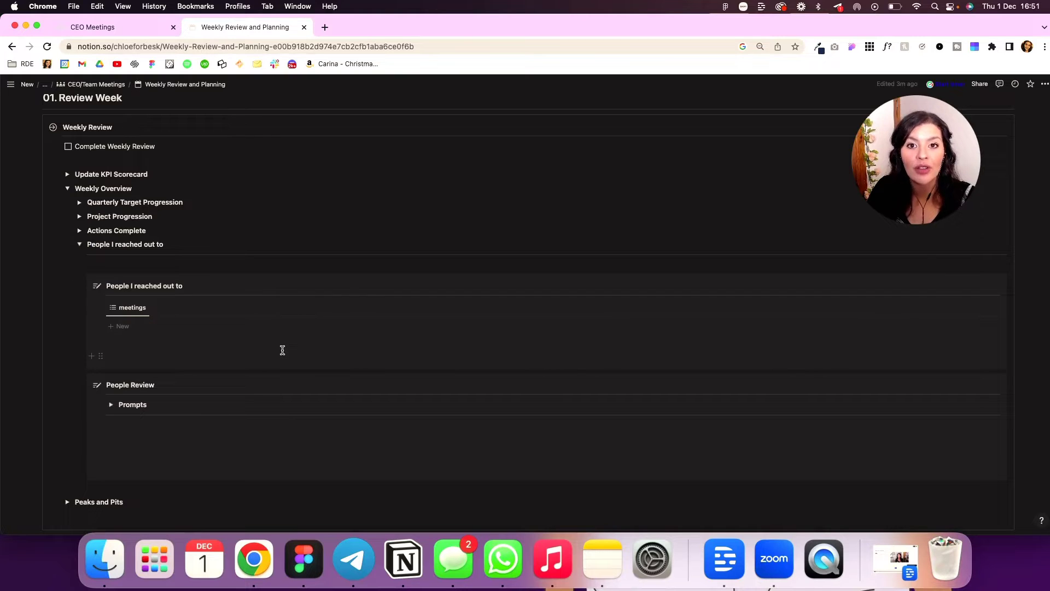
scroll(282, 350, "down", 3)
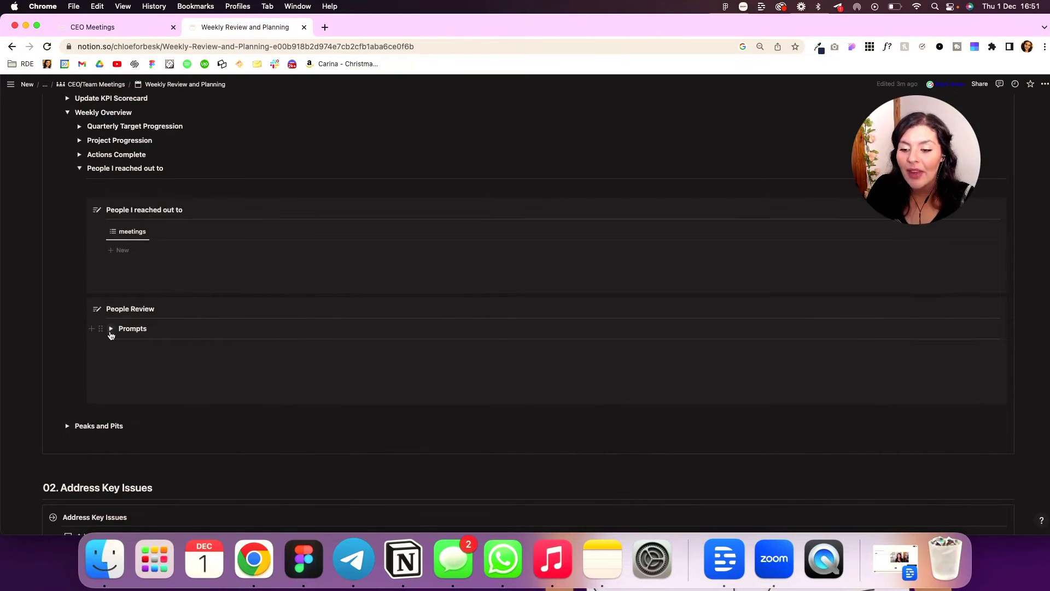
left_click(112, 332)
left_click(111, 330)
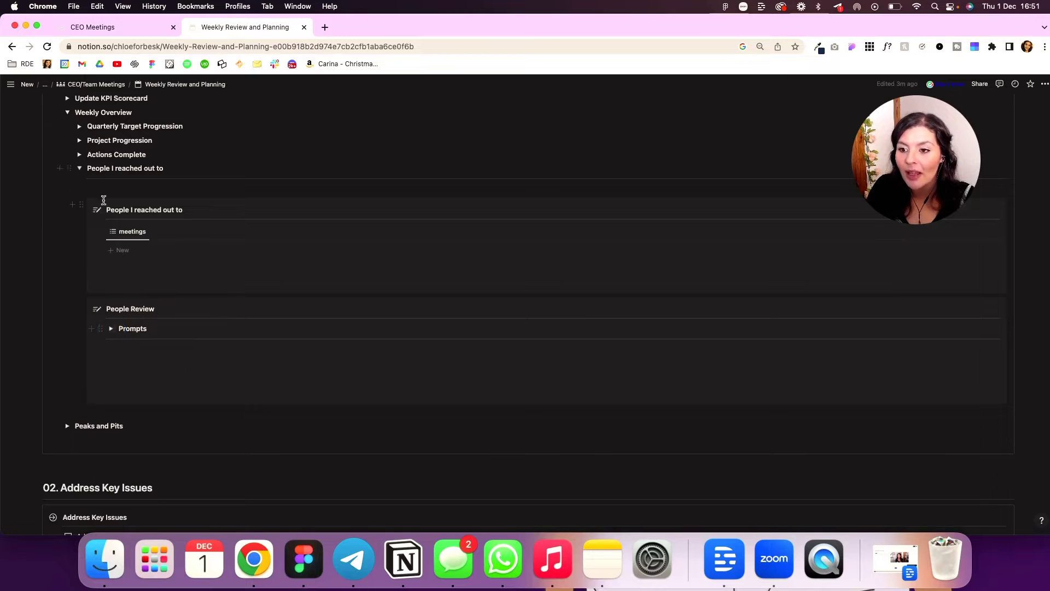
left_click(67, 112)
left_click(66, 151)
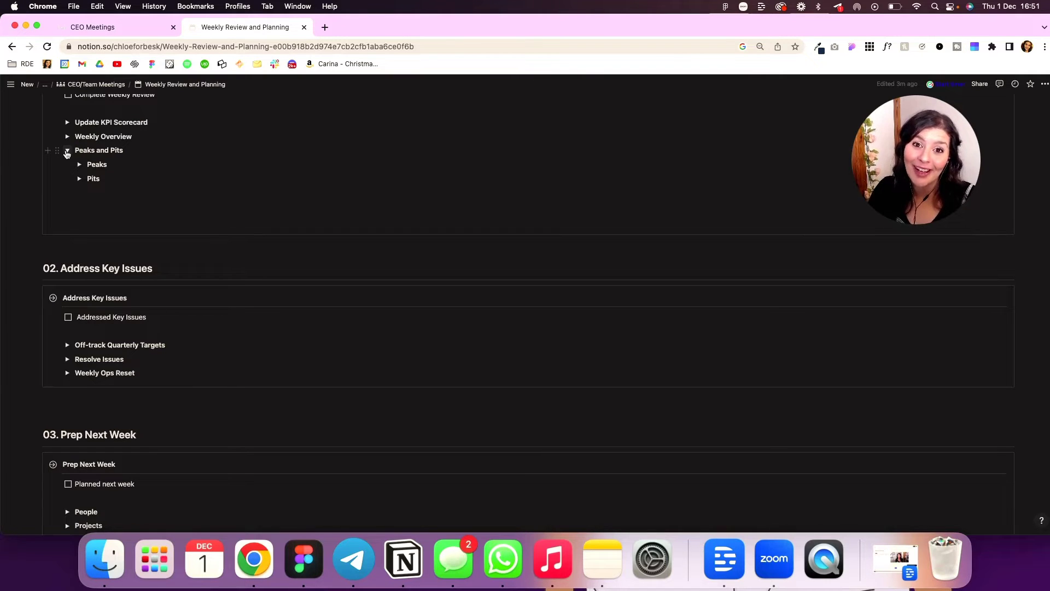
Open Peaks, switch its wins table to the by impact view and back, then fold Peaks.
left_click(79, 165)
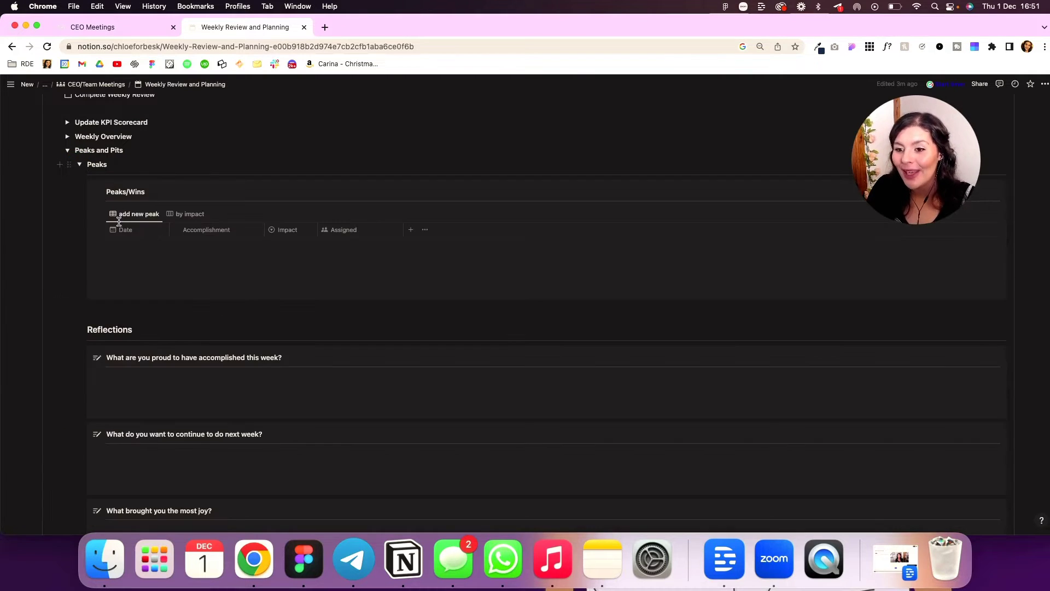
left_click(182, 215)
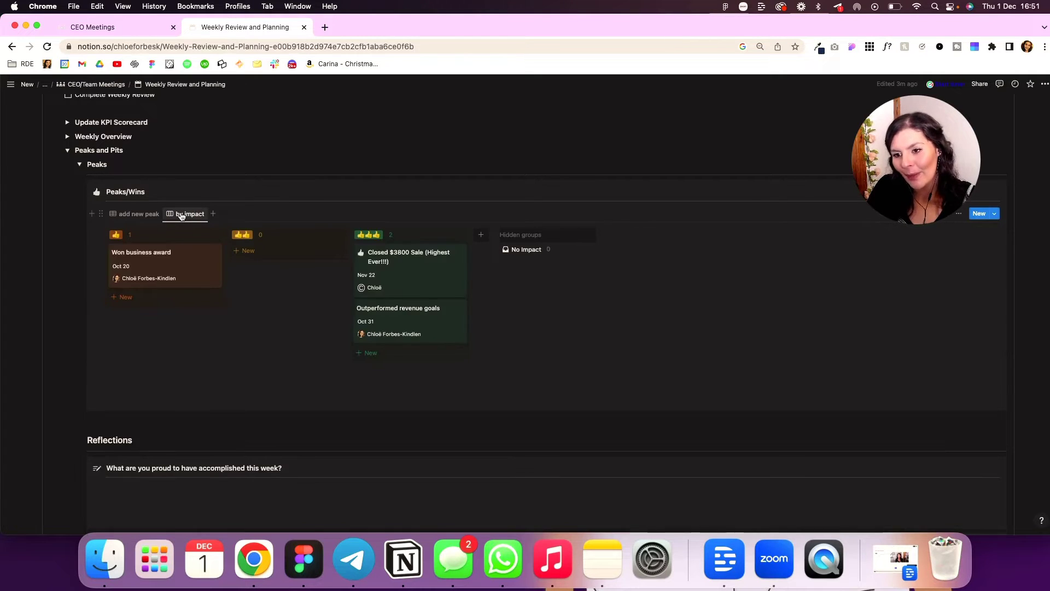
left_click(139, 214)
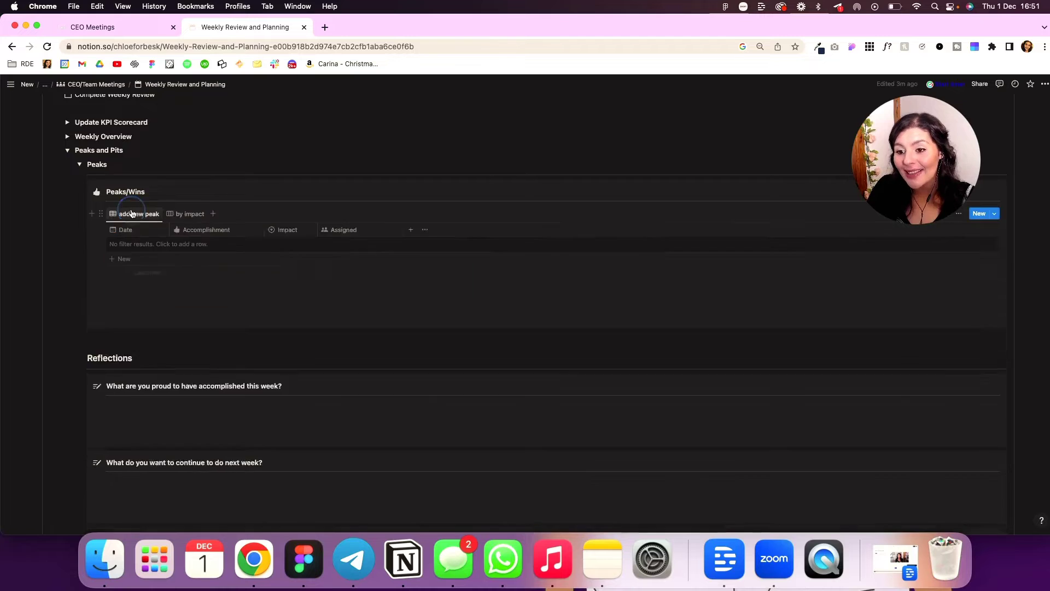
scroll(145, 257, "down", 6)
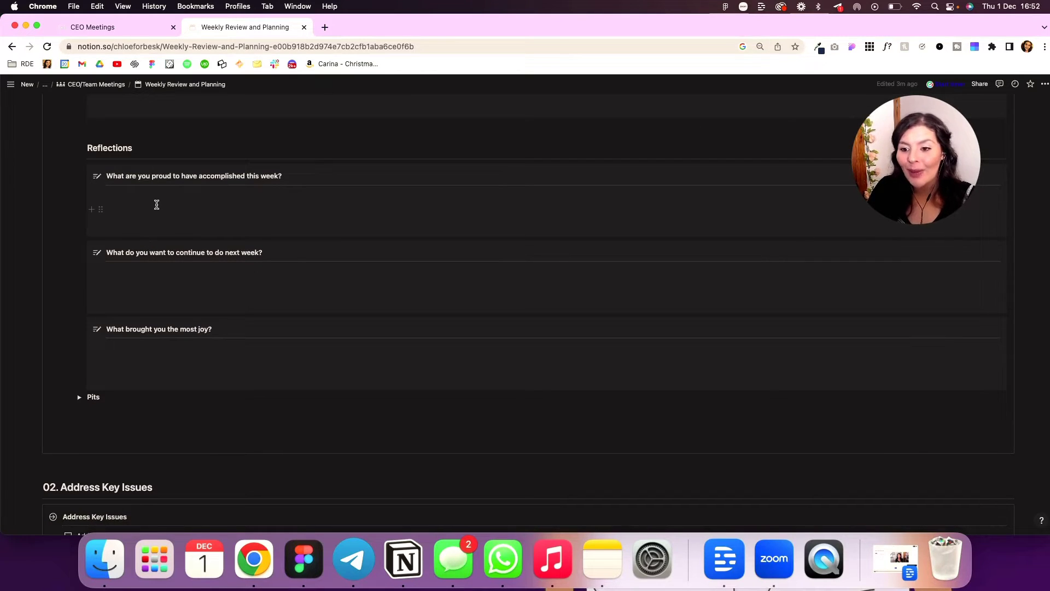
scroll(156, 205, "up", 5)
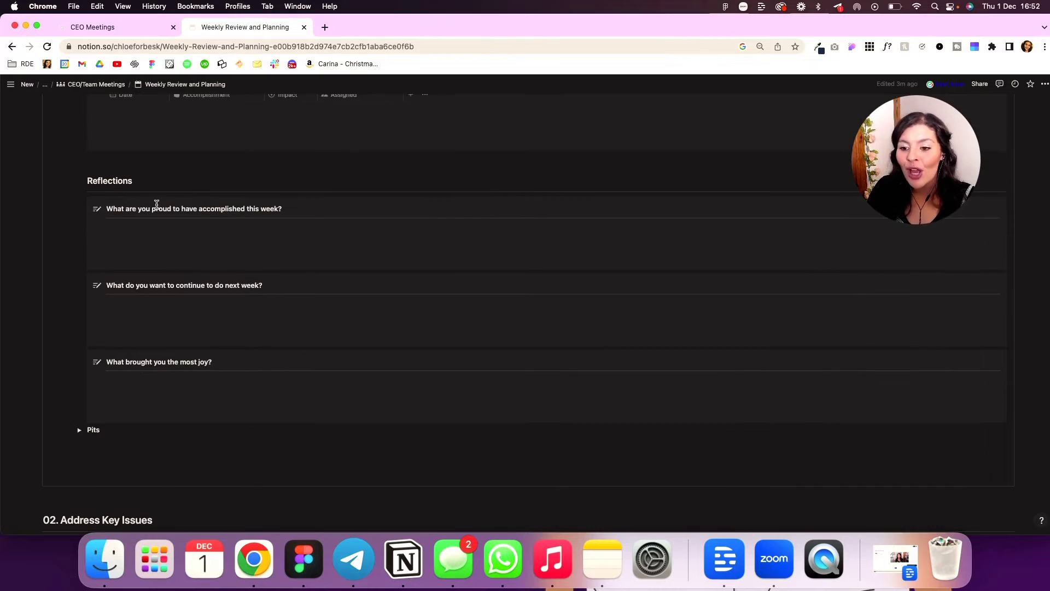
scroll(156, 204, "up", 1)
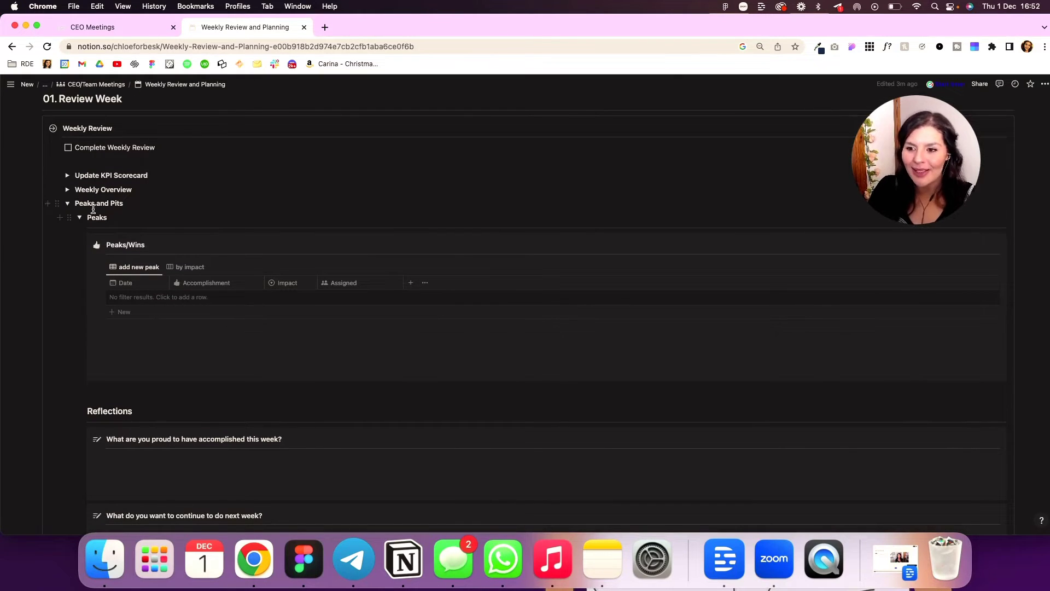
left_click(79, 217)
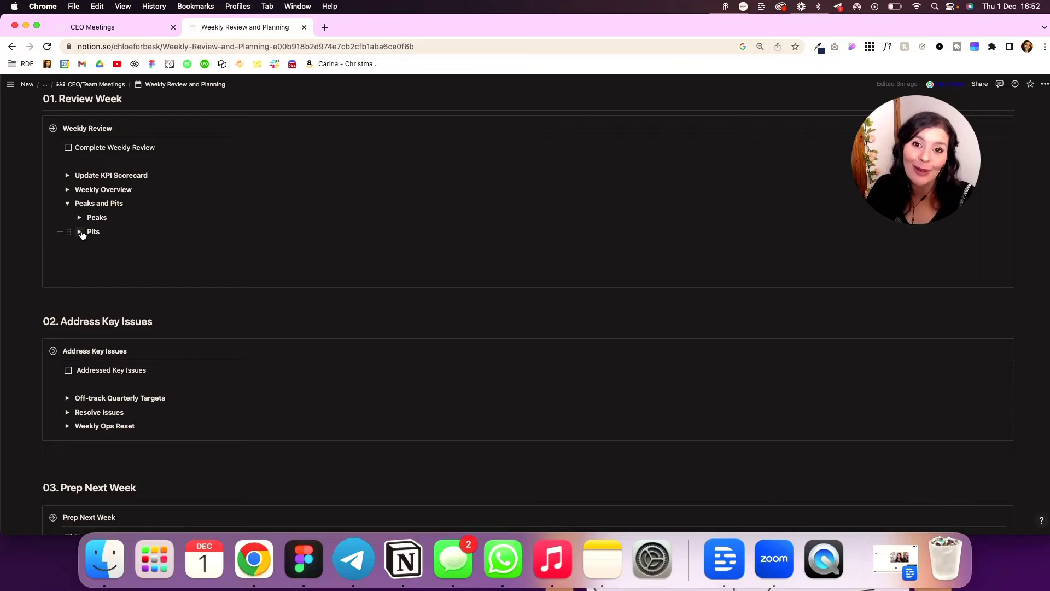
Expand the Pits section, then open and dismiss the New button's template choices.
left_click(80, 233)
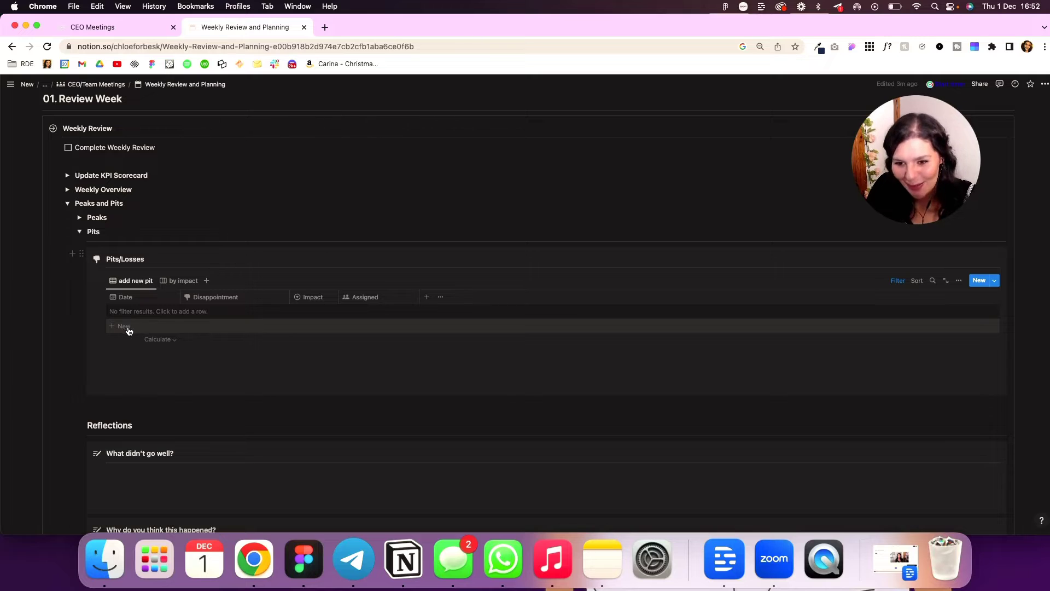
scroll(265, 328, "down", 2)
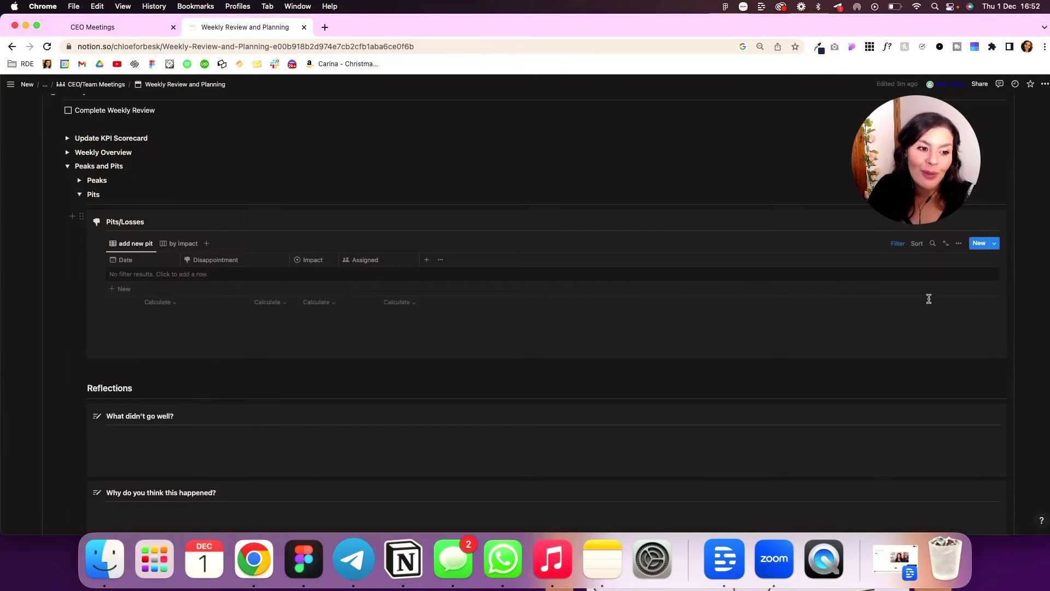
left_click(995, 244)
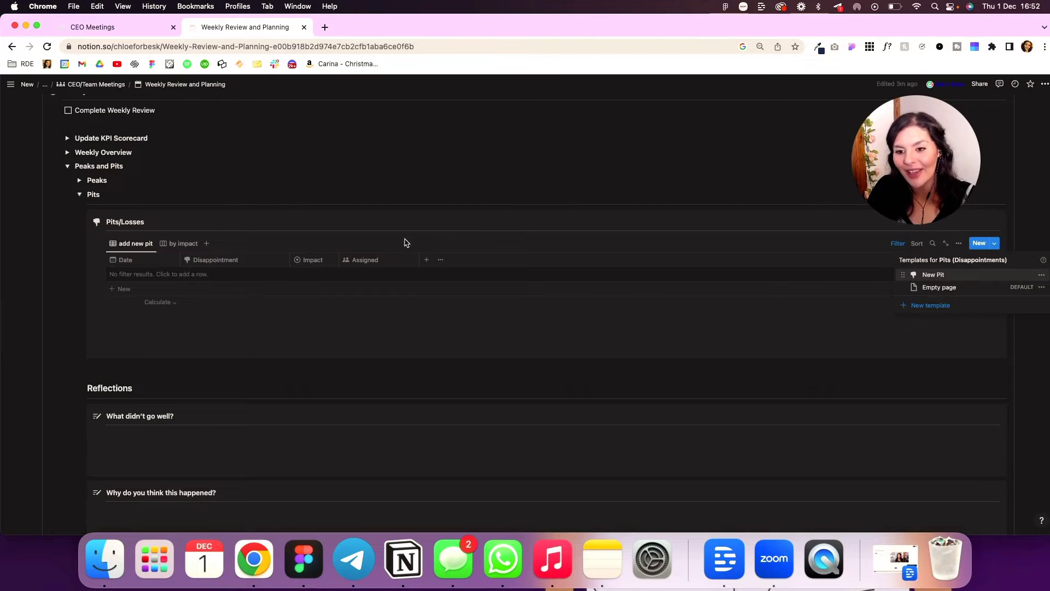
left_click(387, 242)
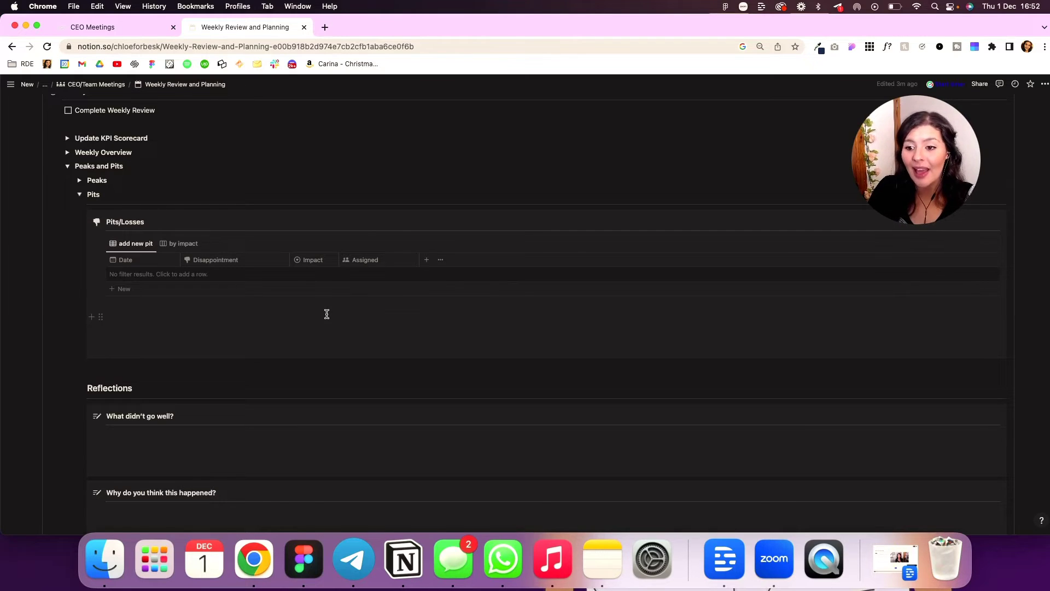
Click into the empty block below the Pits table and fold the Peaks and Pits toggle.
left_click(326, 313)
scroll(326, 314, "down", 8)
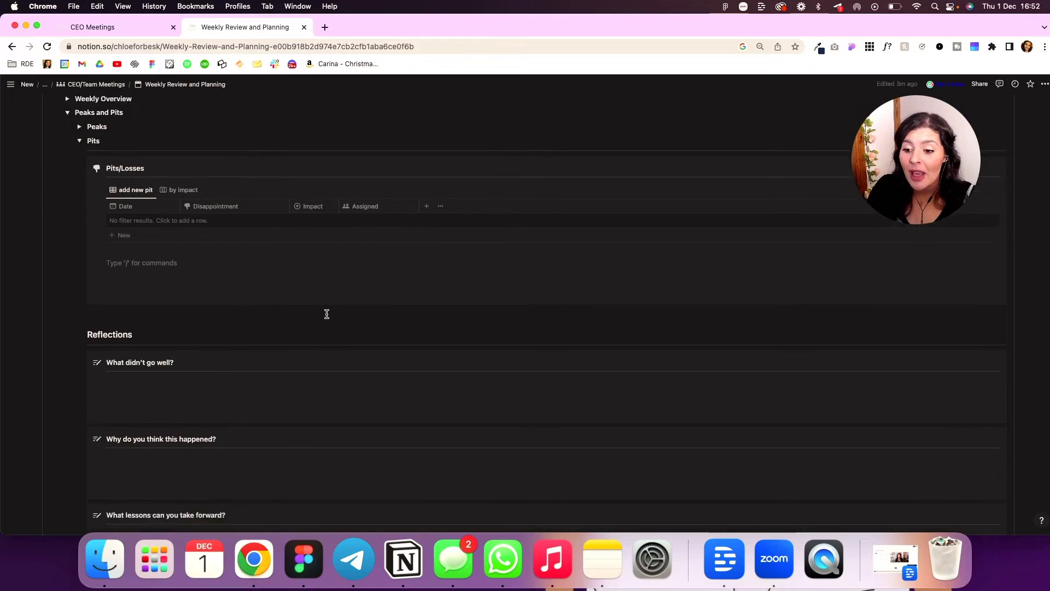
scroll(327, 314, "up", 3)
scroll(327, 313, "up", 5)
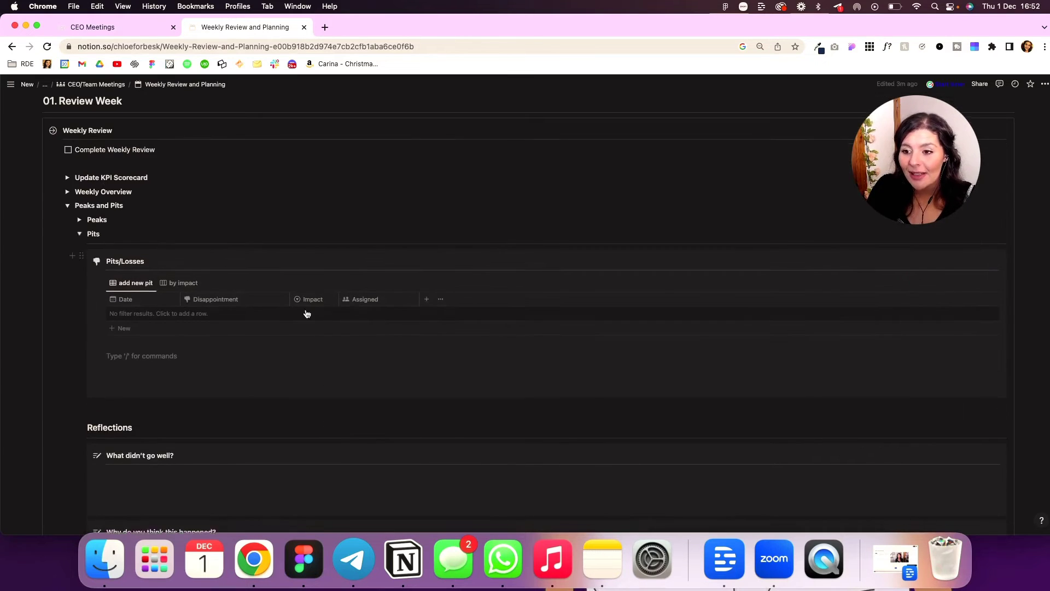
left_click(67, 209)
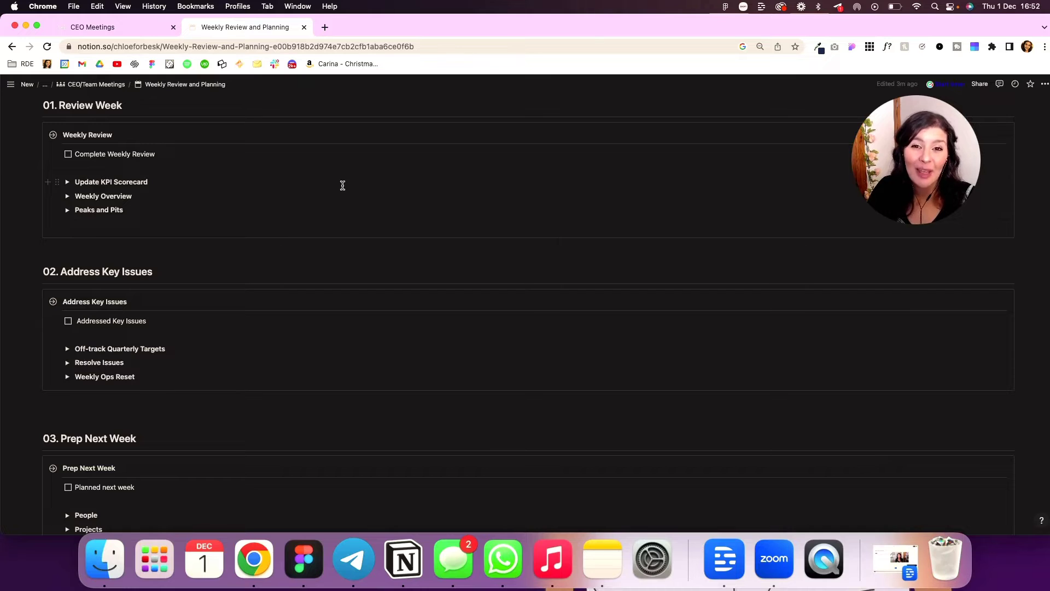
scroll(343, 185, "down", 2)
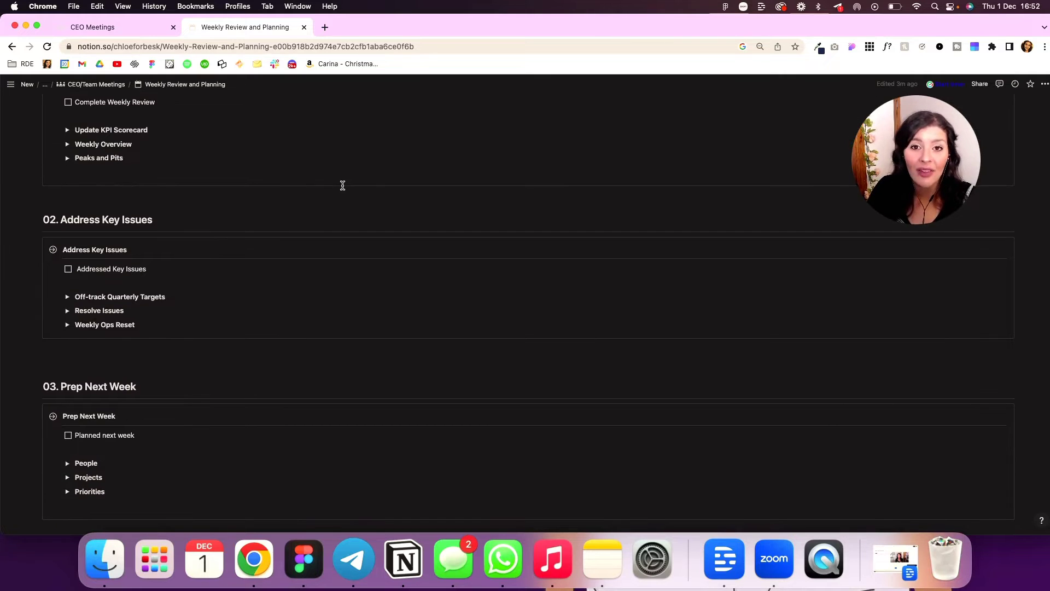
scroll(343, 186, "down", 3)
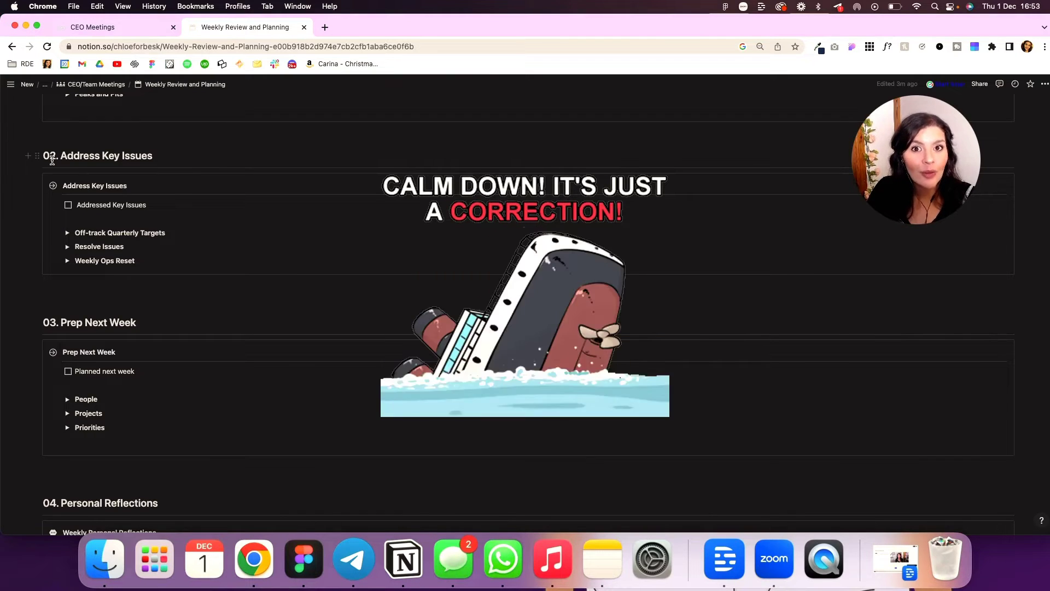
Briefly expand Off-track Quarterly Targets, then expand Resolve Issues to show the Issues List board.
left_click(67, 233)
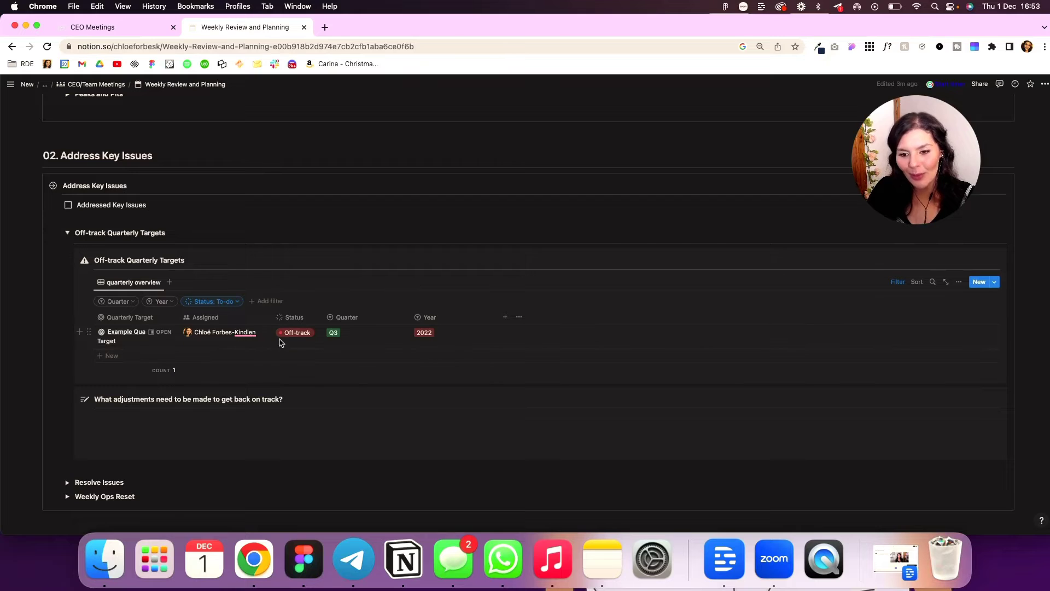
left_click(68, 233)
left_click(68, 246)
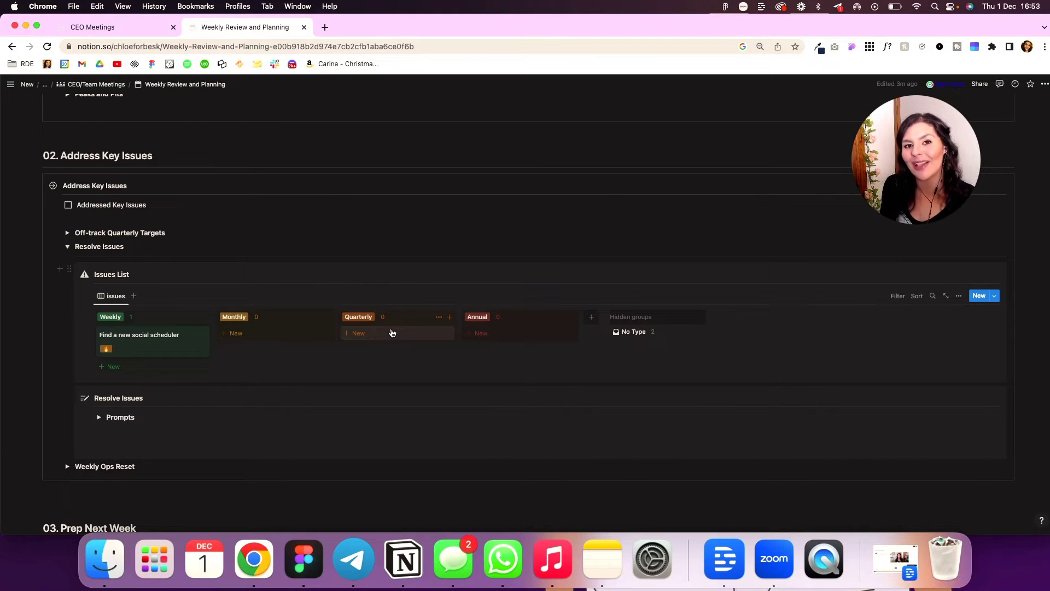
left_click(99, 417)
left_click(99, 417)
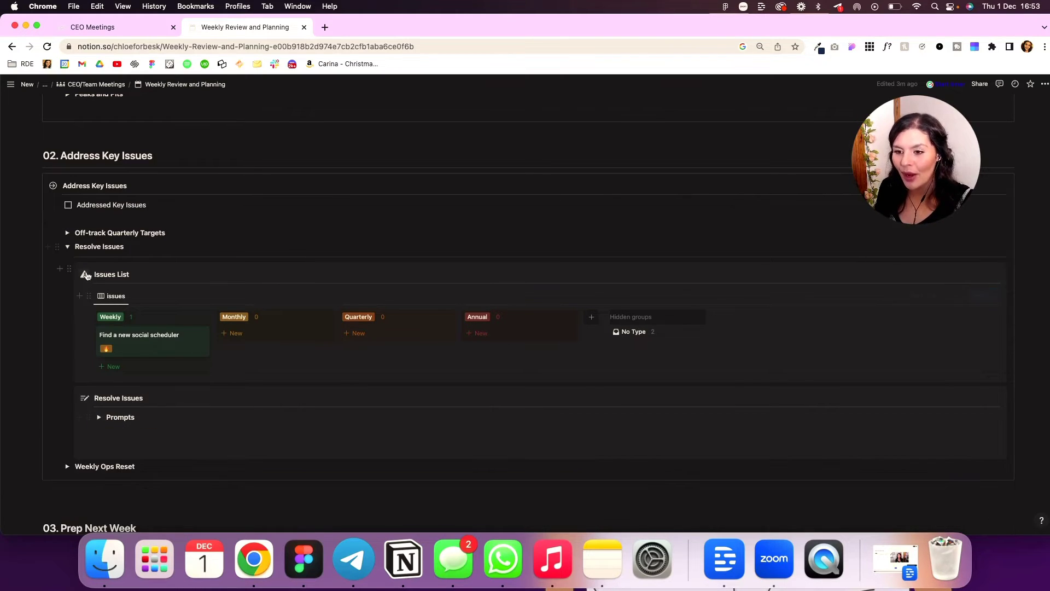
Fold Resolve Issues, and expand then fold the Weekly Ops Reset checklist.
left_click(67, 246)
left_click(67, 261)
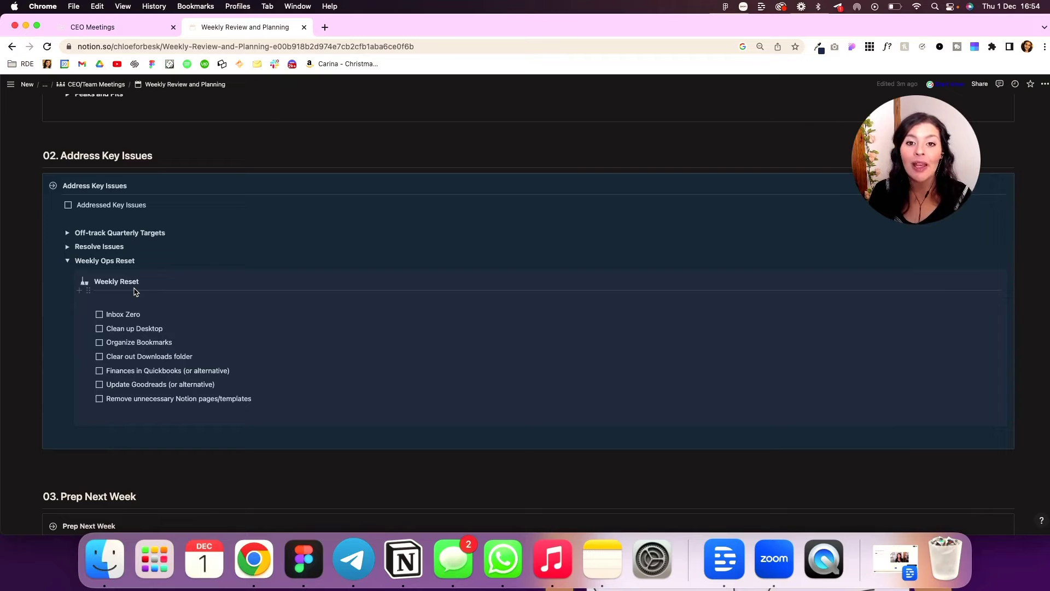
left_click(67, 261)
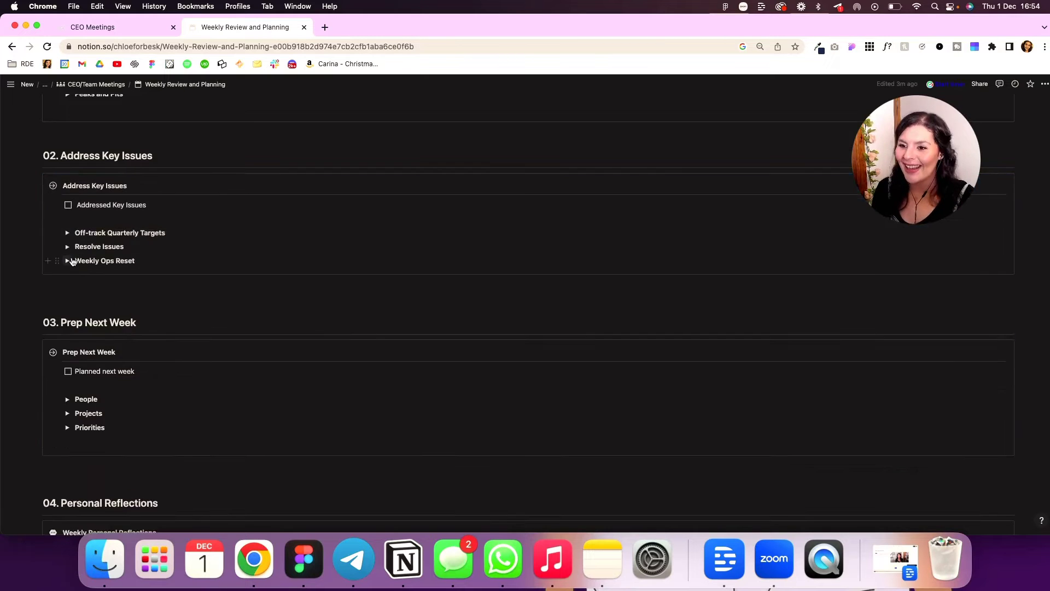
scroll(68, 261, "up", 5)
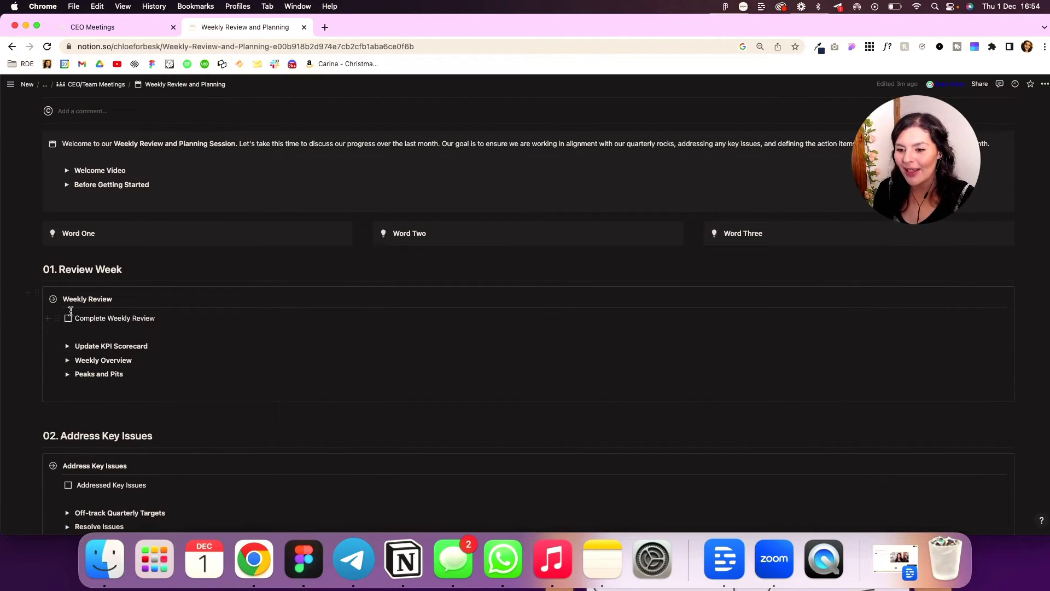
Tick the Complete Weekly Review and Addressed Key Issues checkboxes.
left_click(67, 318)
scroll(77, 432, "down", 2)
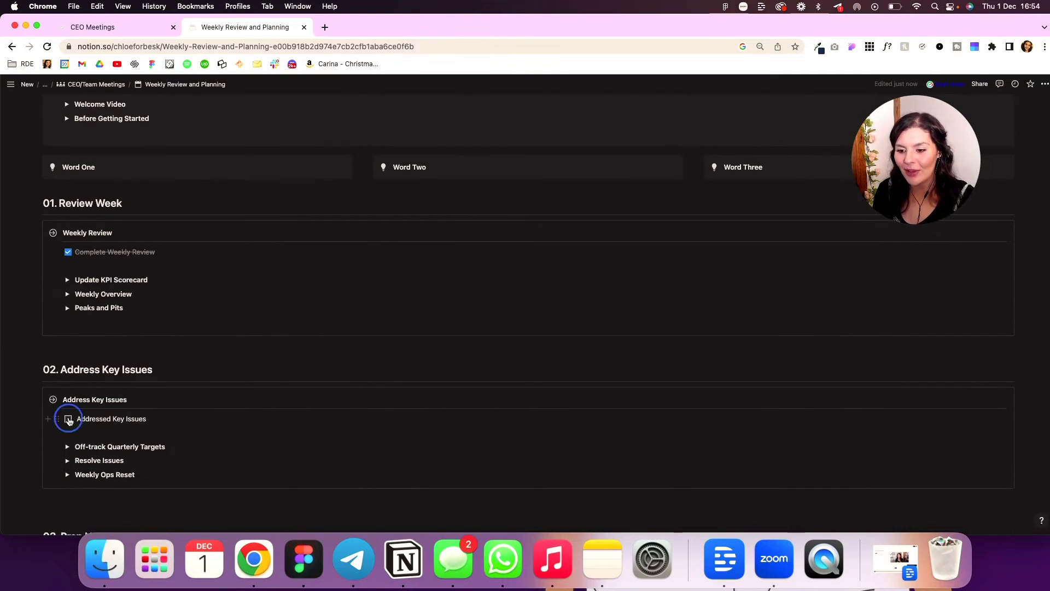
left_click(68, 418)
scroll(68, 418, "down", 3)
scroll(68, 419, "down", 4)
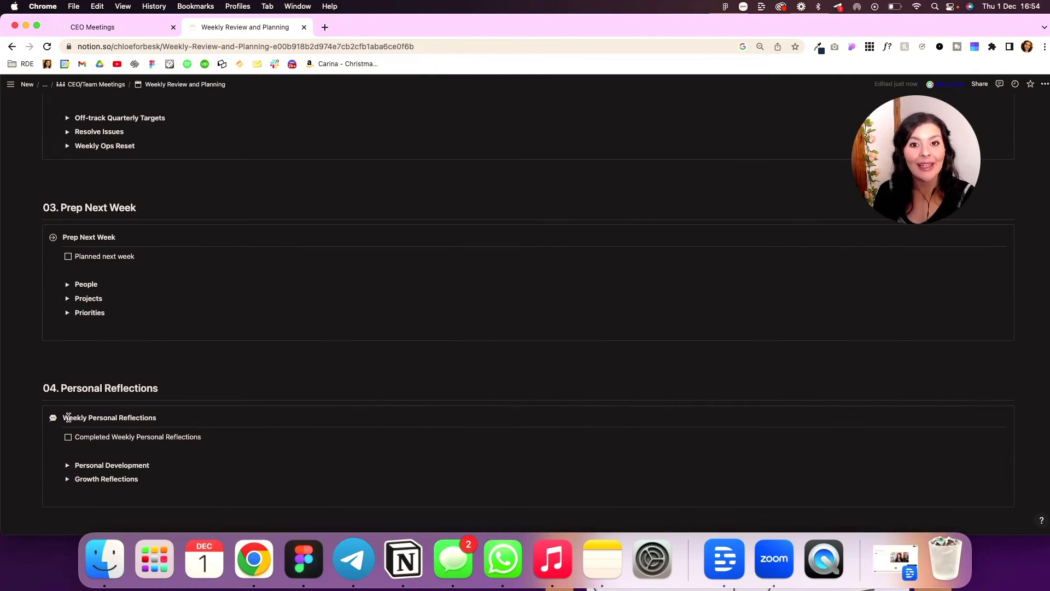
Under People, add a December 1, 2022 row to Plan Meetings with Meeting priority.
left_click(68, 284)
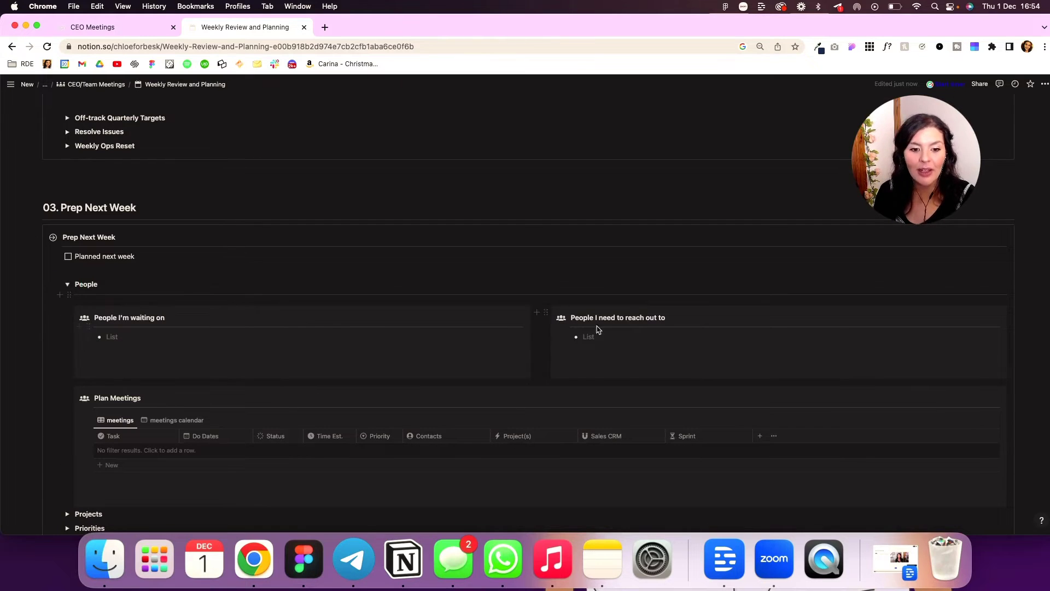
scroll(623, 363, "down", 3)
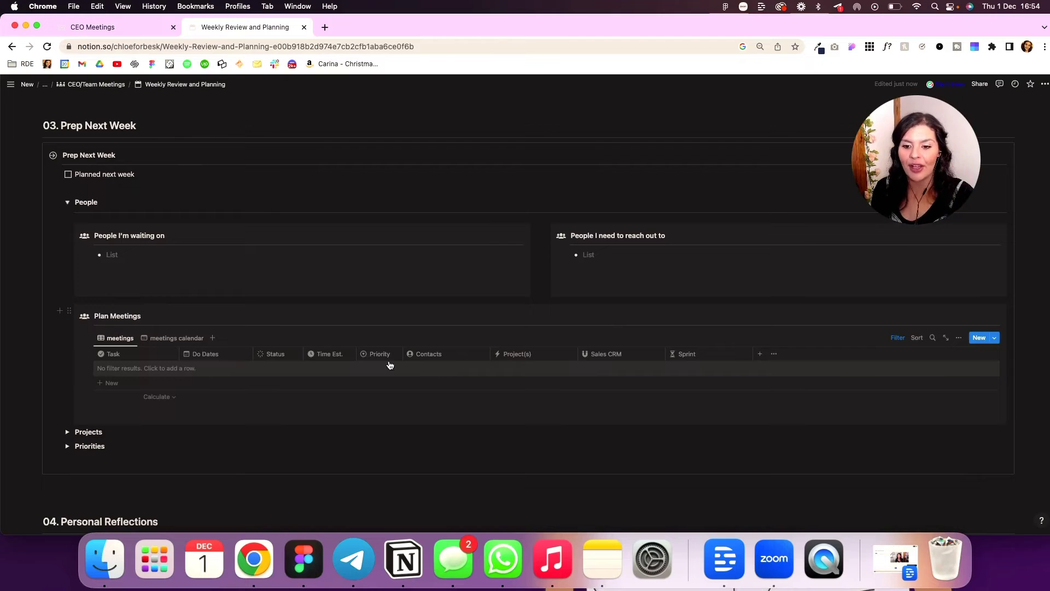
left_click(386, 368)
left_click(382, 369)
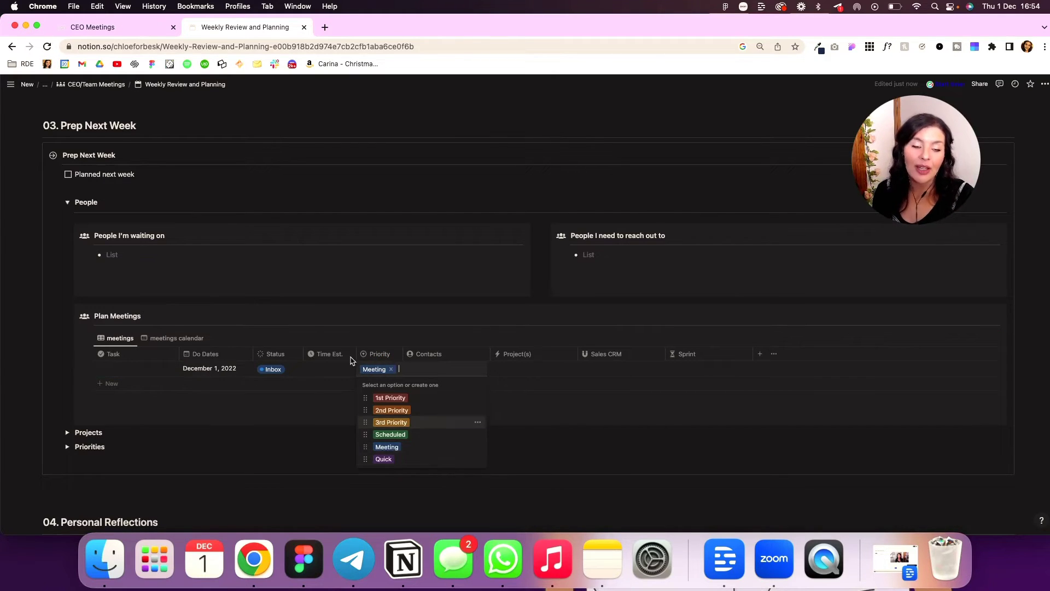
key("Escape")
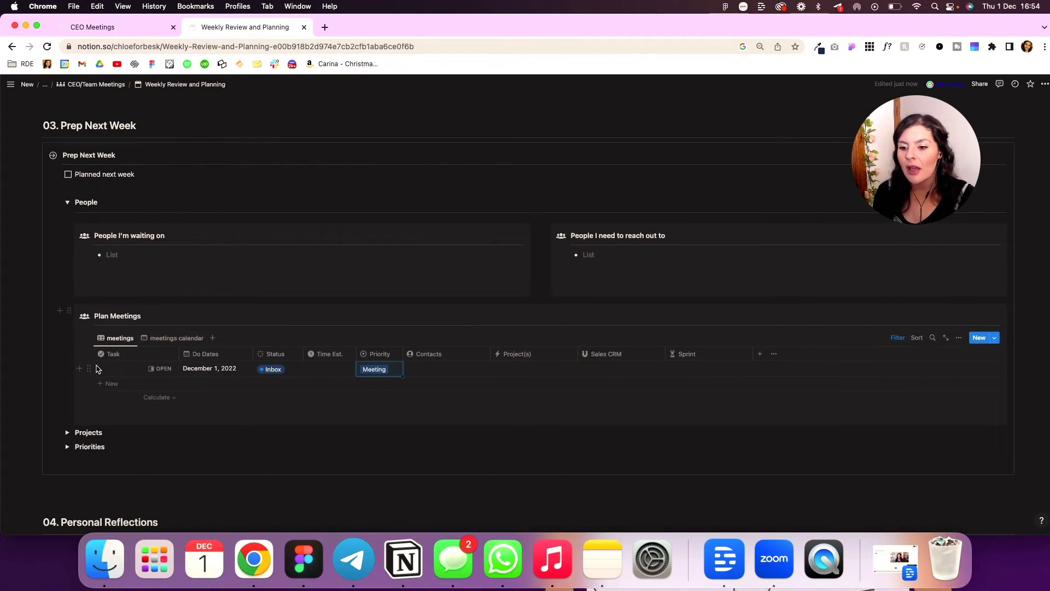
Fold People, and expand then fold the Projects section.
left_click(67, 201)
left_click(67, 216)
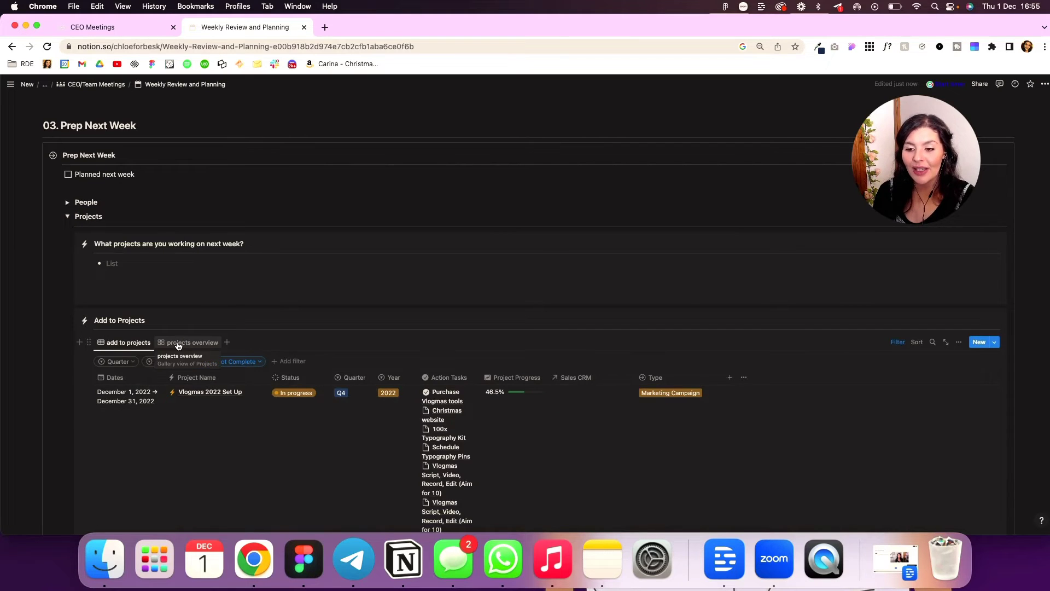
scroll(175, 345, "down", 5)
scroll(176, 344, "up", 6)
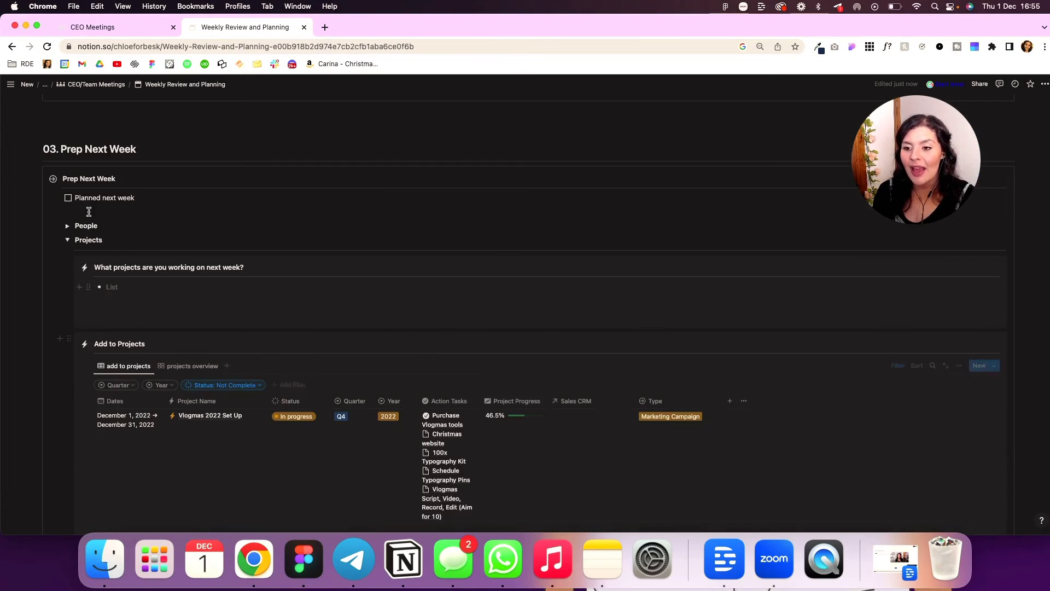
left_click(67, 241)
Expand and fold the Priorities section, then tick the Planned next week checkbox.
left_click(67, 255)
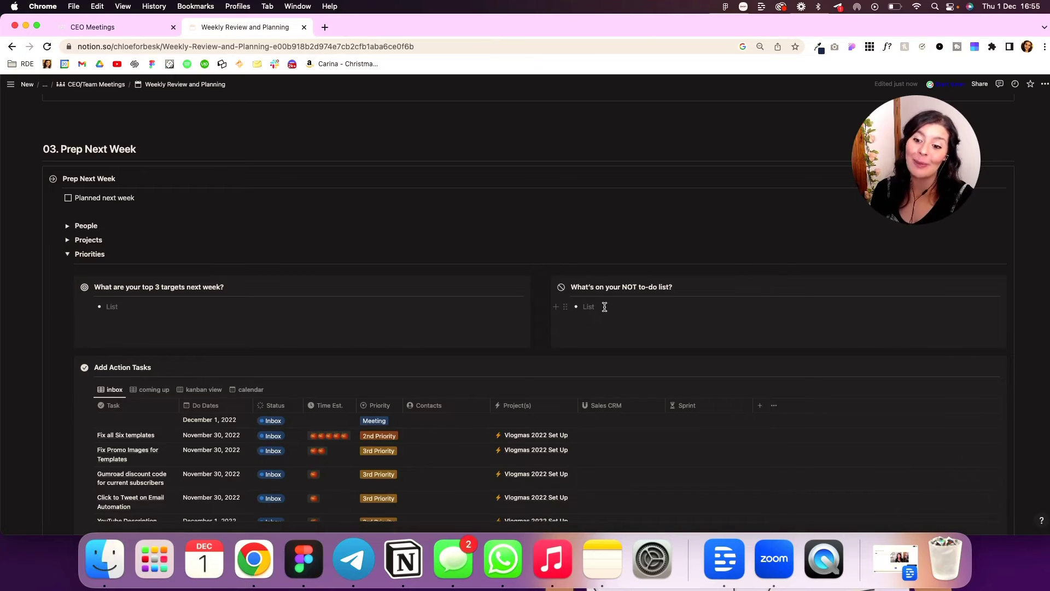
scroll(607, 298, "up", 3)
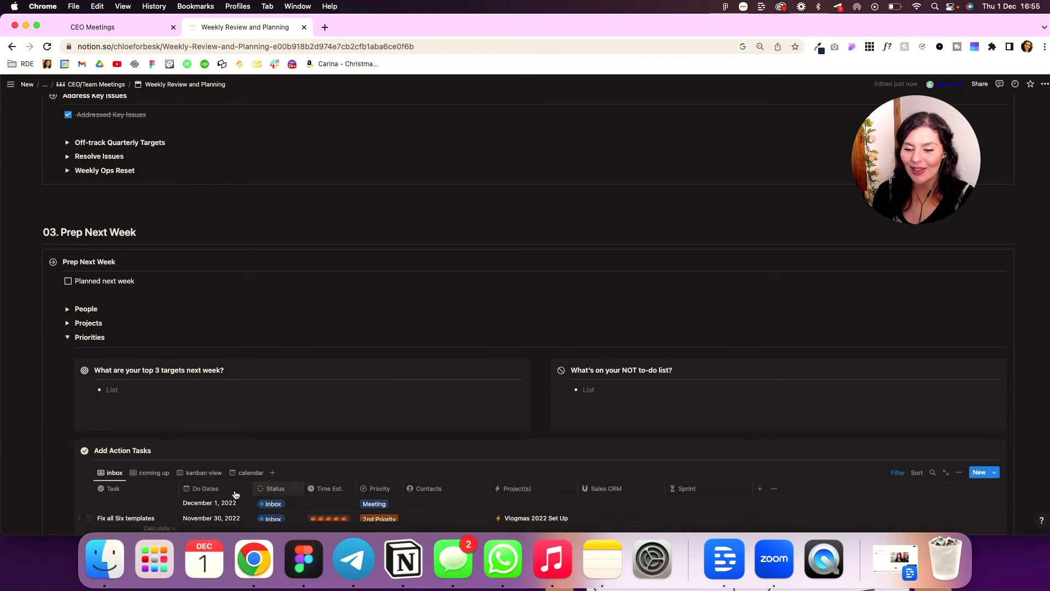
left_click(67, 337)
scroll(68, 175, "down", 2)
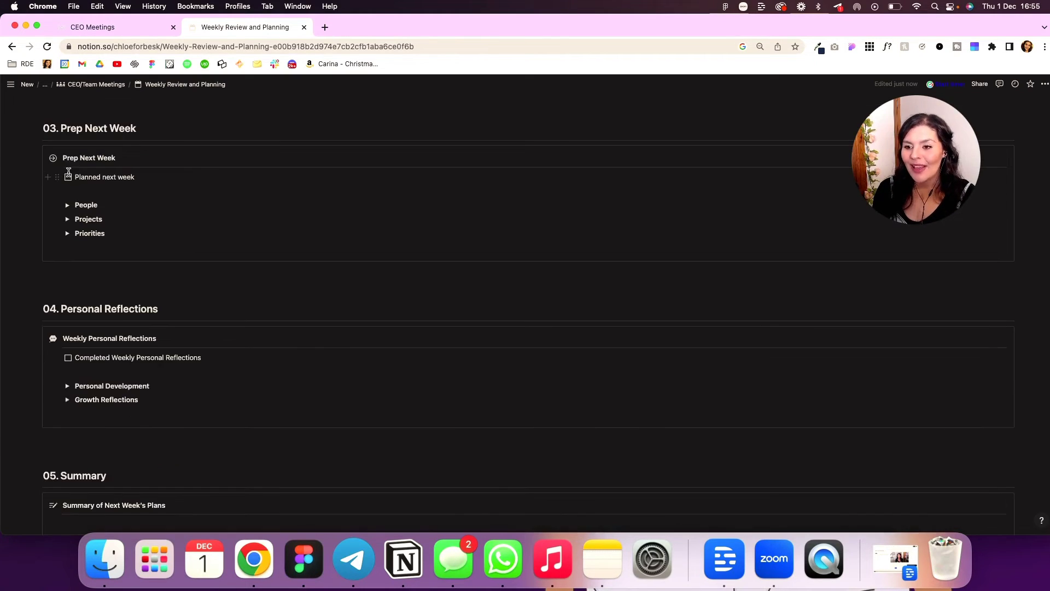
left_click(69, 174)
scroll(79, 278, "down", 1)
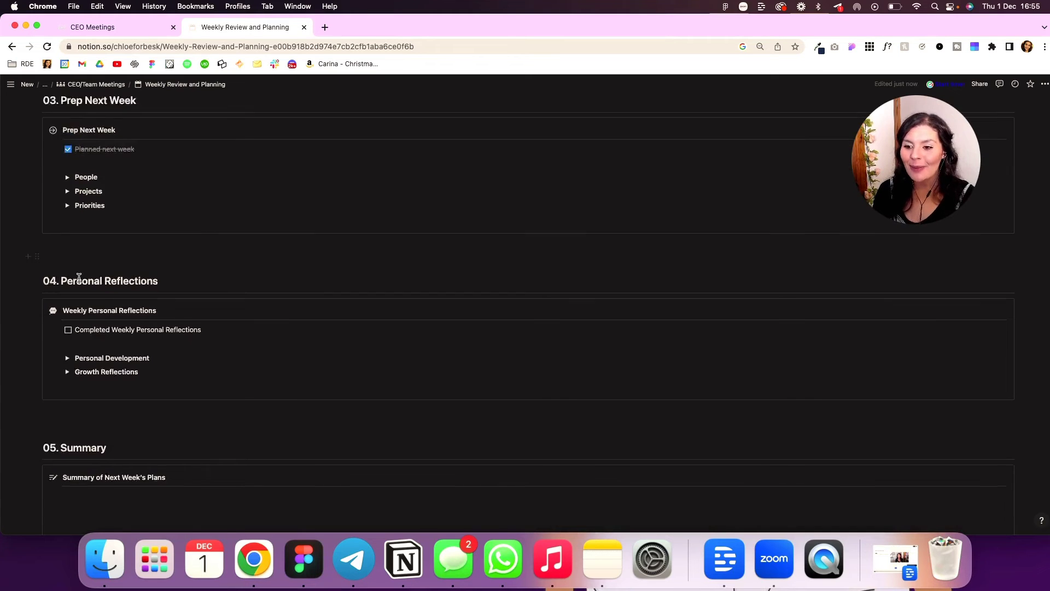
scroll(79, 277, "down", 3)
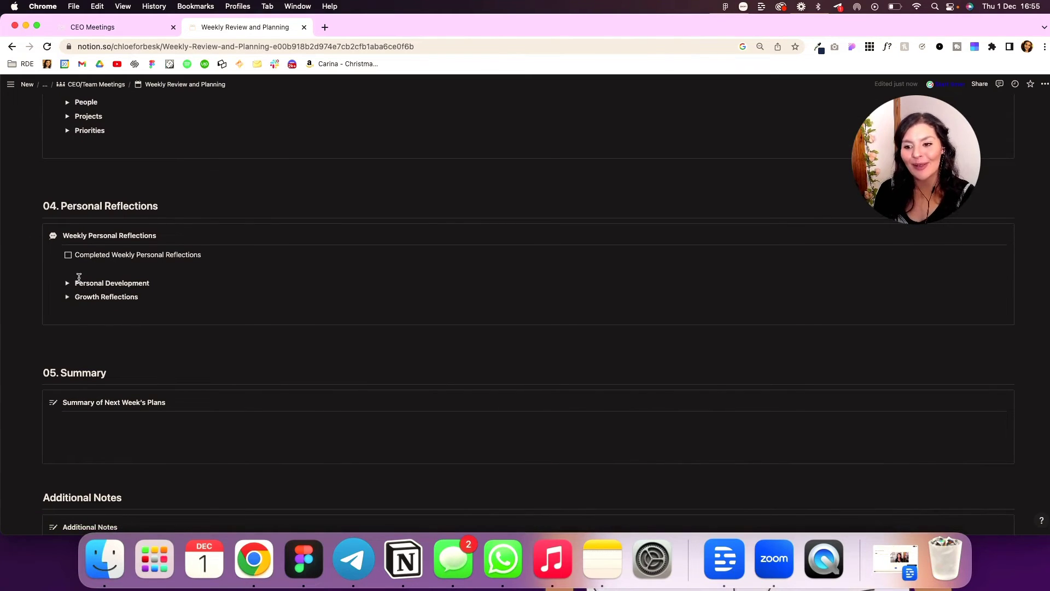
Expand Personal Development and switch from the courses & trainings view to the bookshelf (all) gallery.
left_click(68, 283)
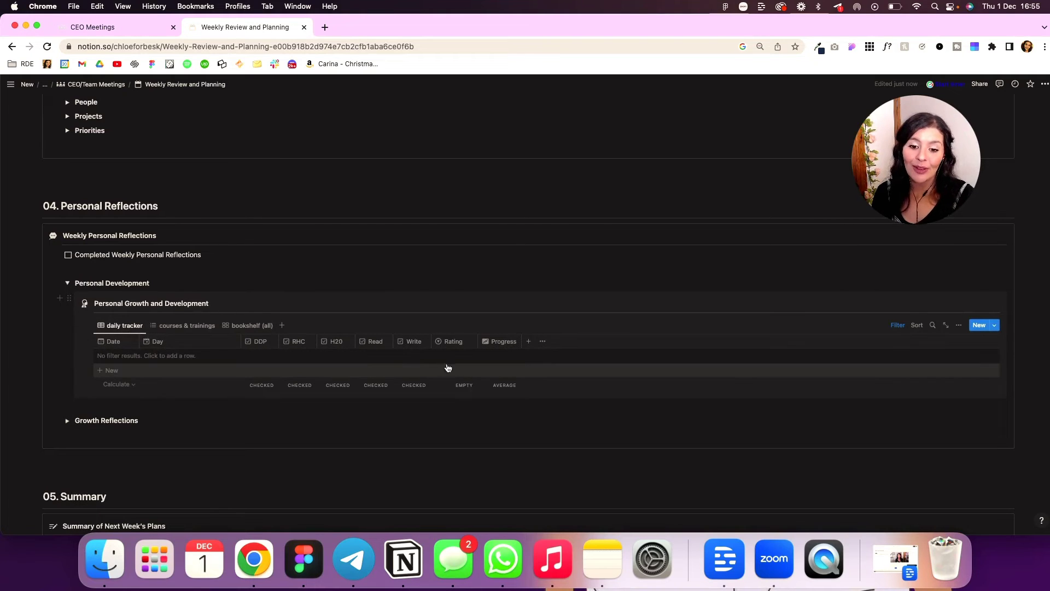
left_click(211, 330)
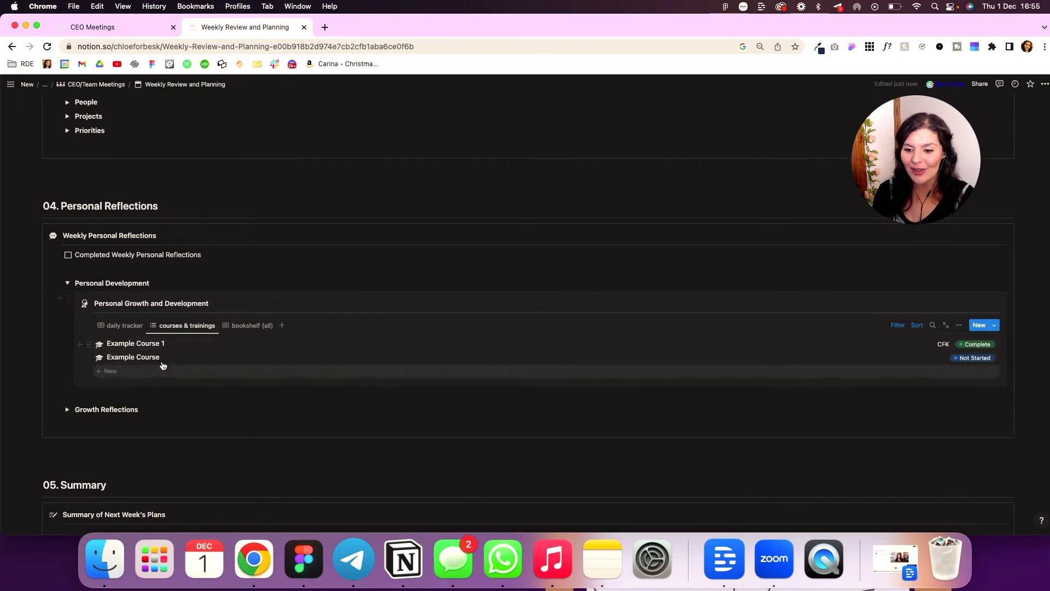
left_click(246, 326)
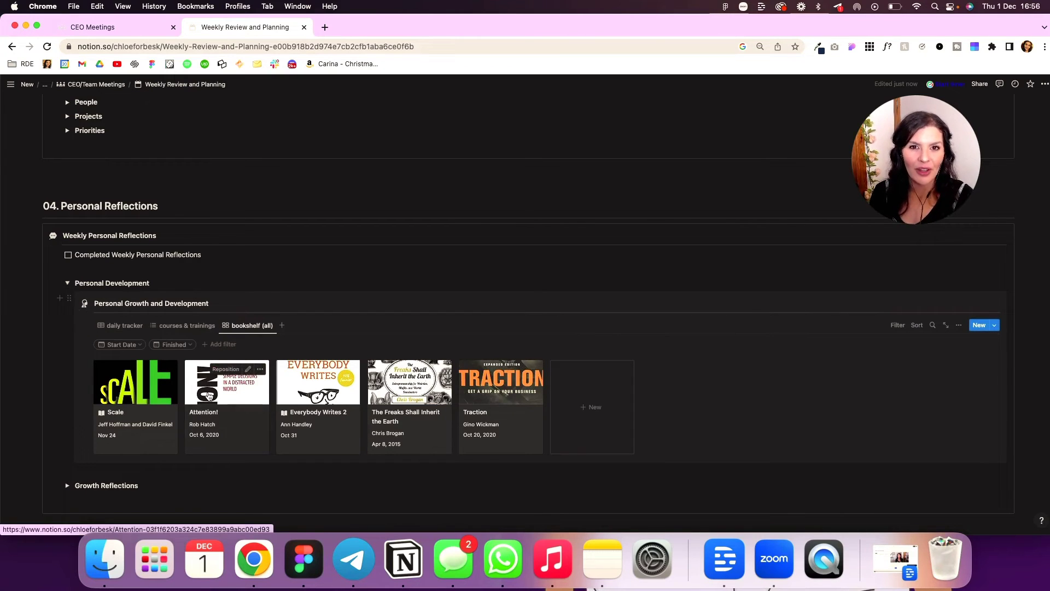
Fold Personal Development, expand Growth Reflections, and open then close its Liked, Learned and Longed For prompts.
left_click(68, 283)
left_click(67, 297)
left_click(79, 311)
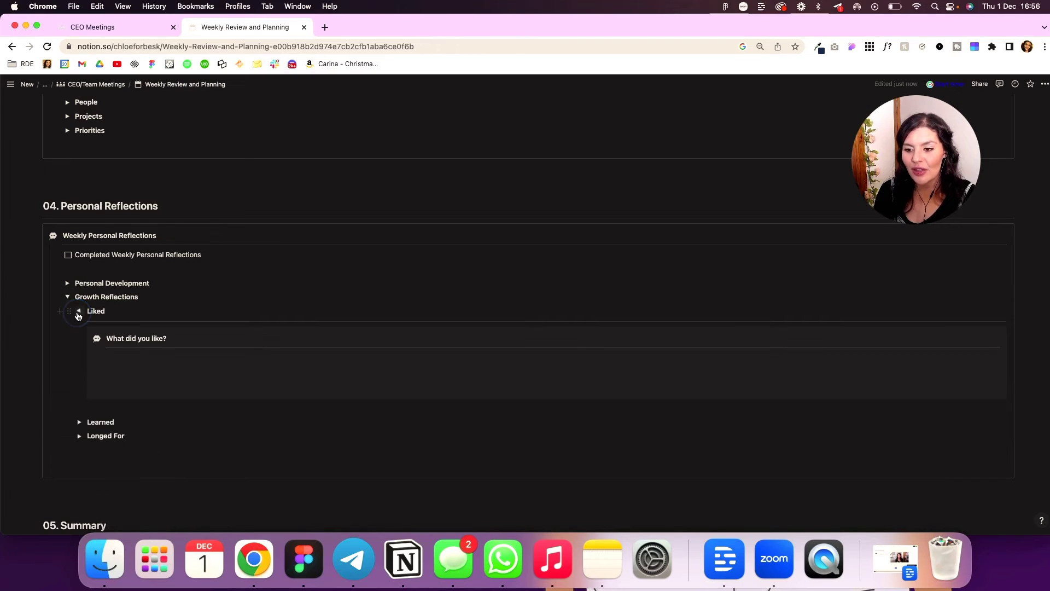
left_click(78, 311)
left_click(79, 326)
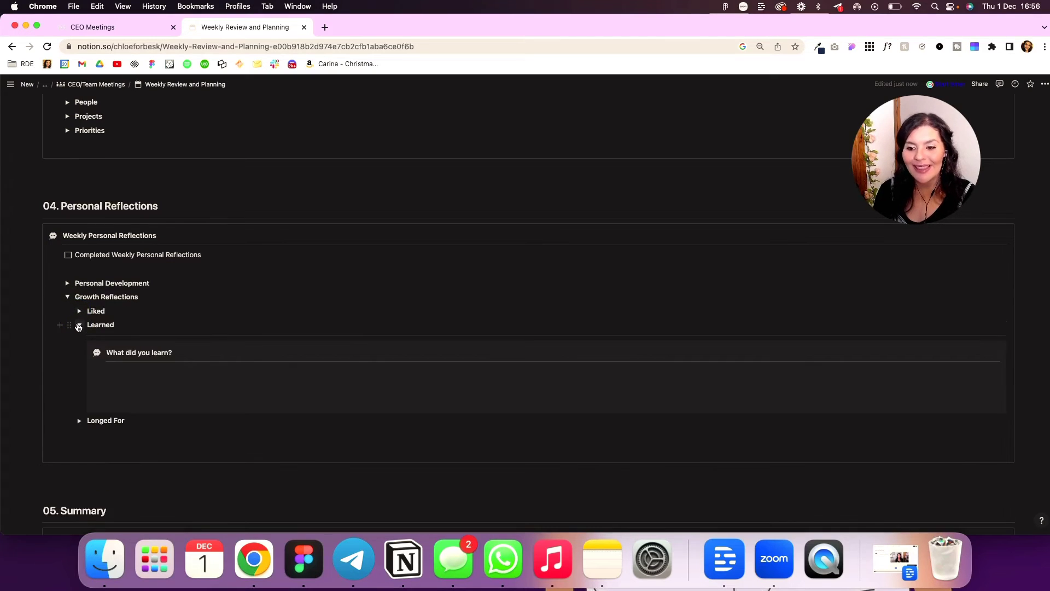
left_click(79, 326)
left_click(78, 340)
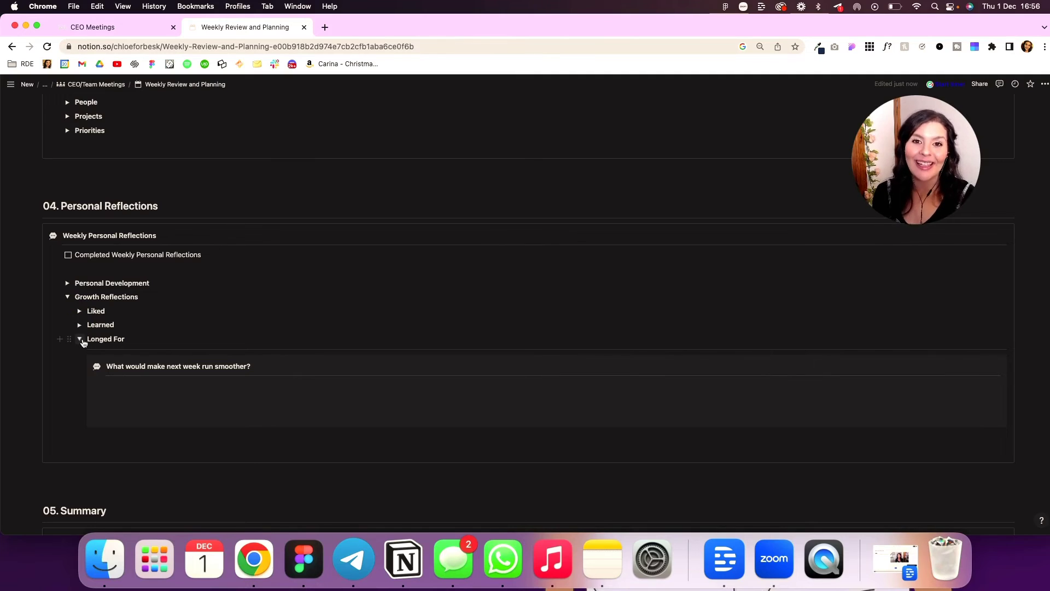
left_click(81, 340)
scroll(80, 335, "down", 4)
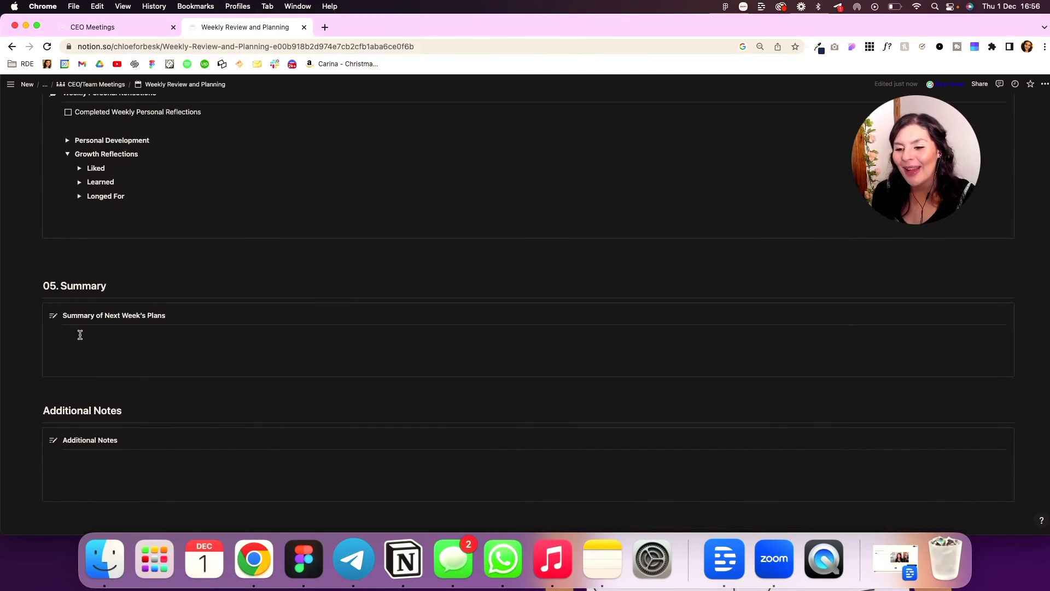
scroll(80, 335, "down", 2)
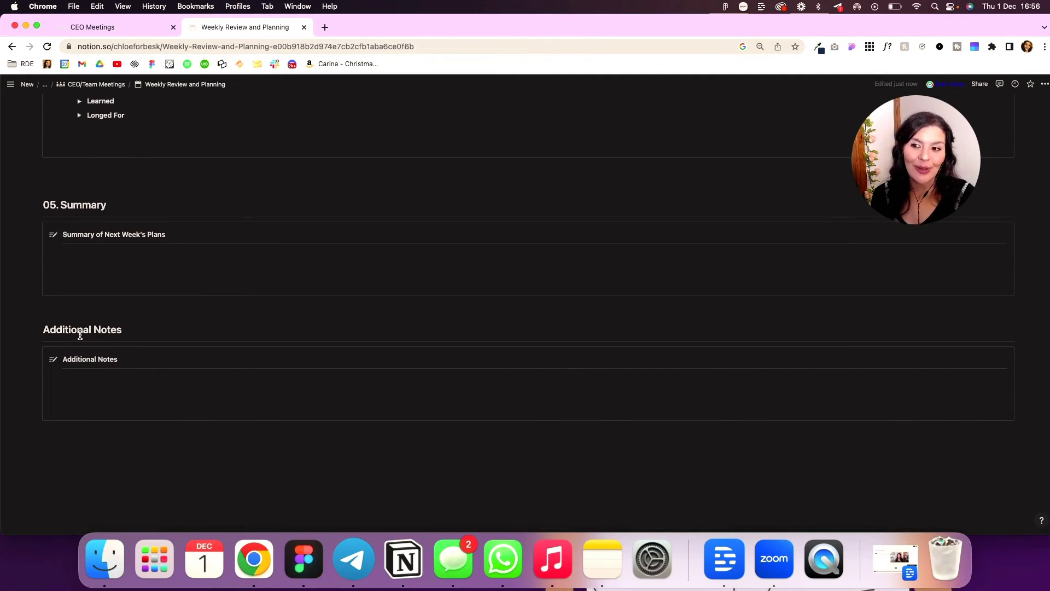
scroll(173, 347, "up", 15)
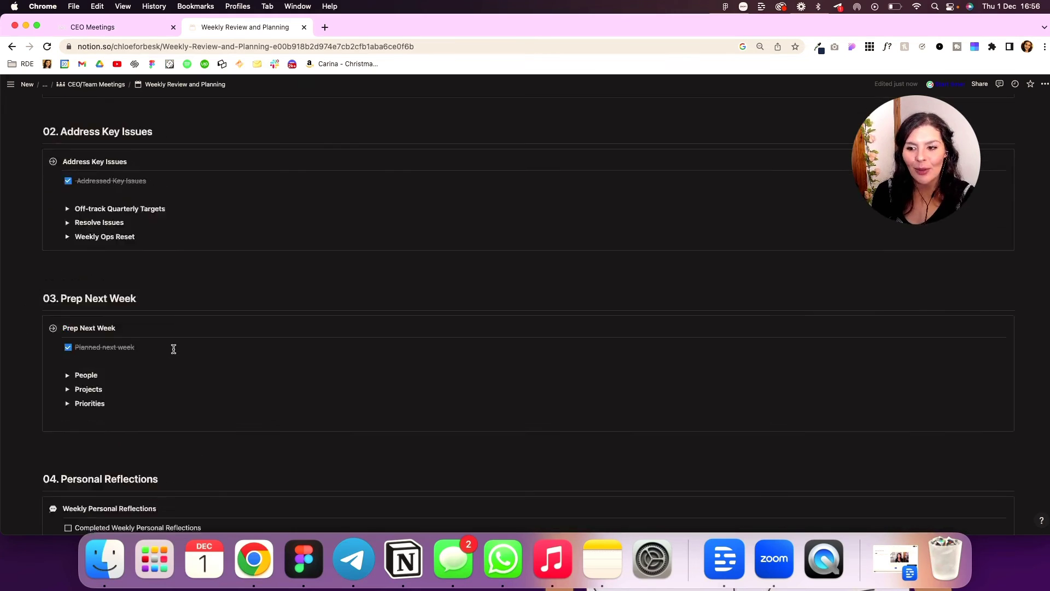
scroll(174, 349, "up", 15)
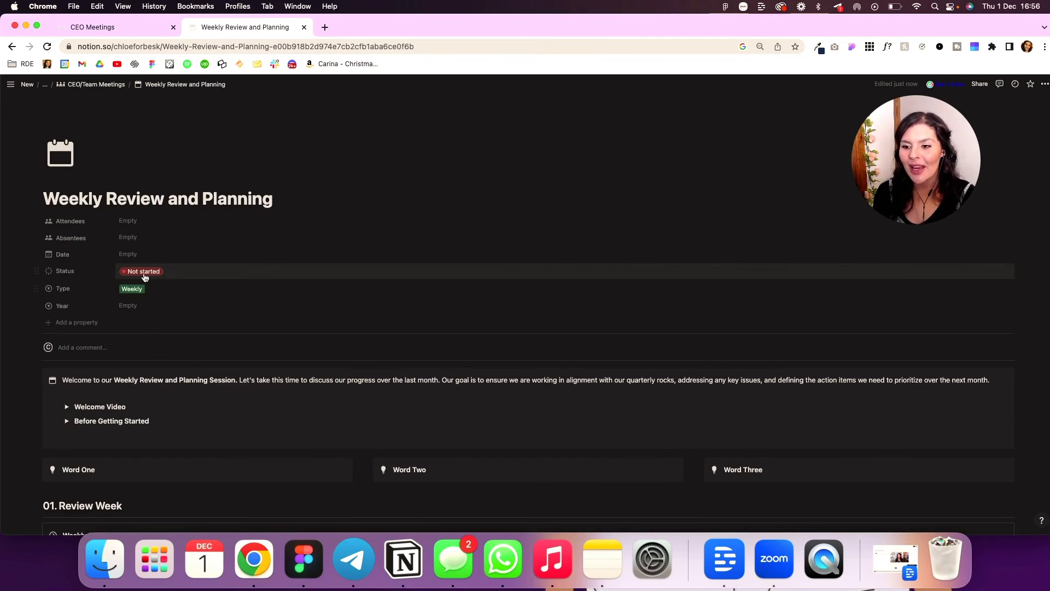
Change the page's Status property from Not started to Complete.
left_click(145, 278)
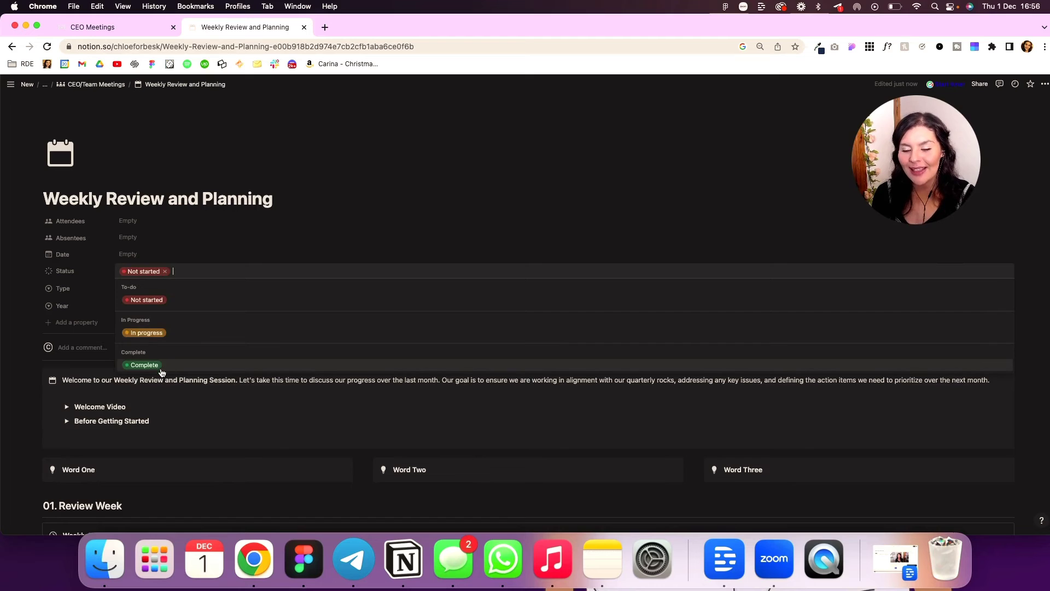
left_click(144, 365)
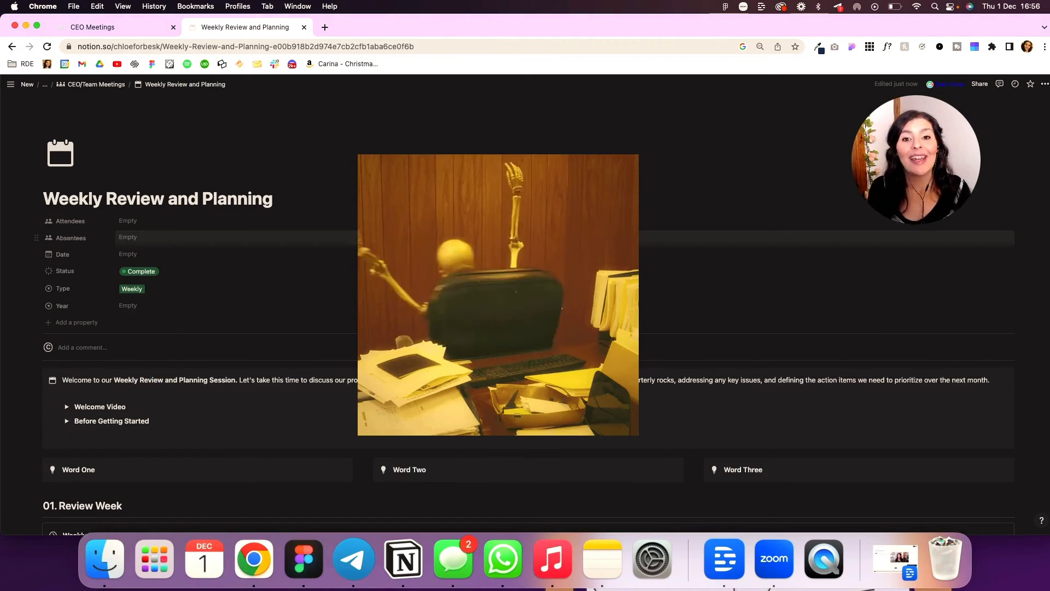